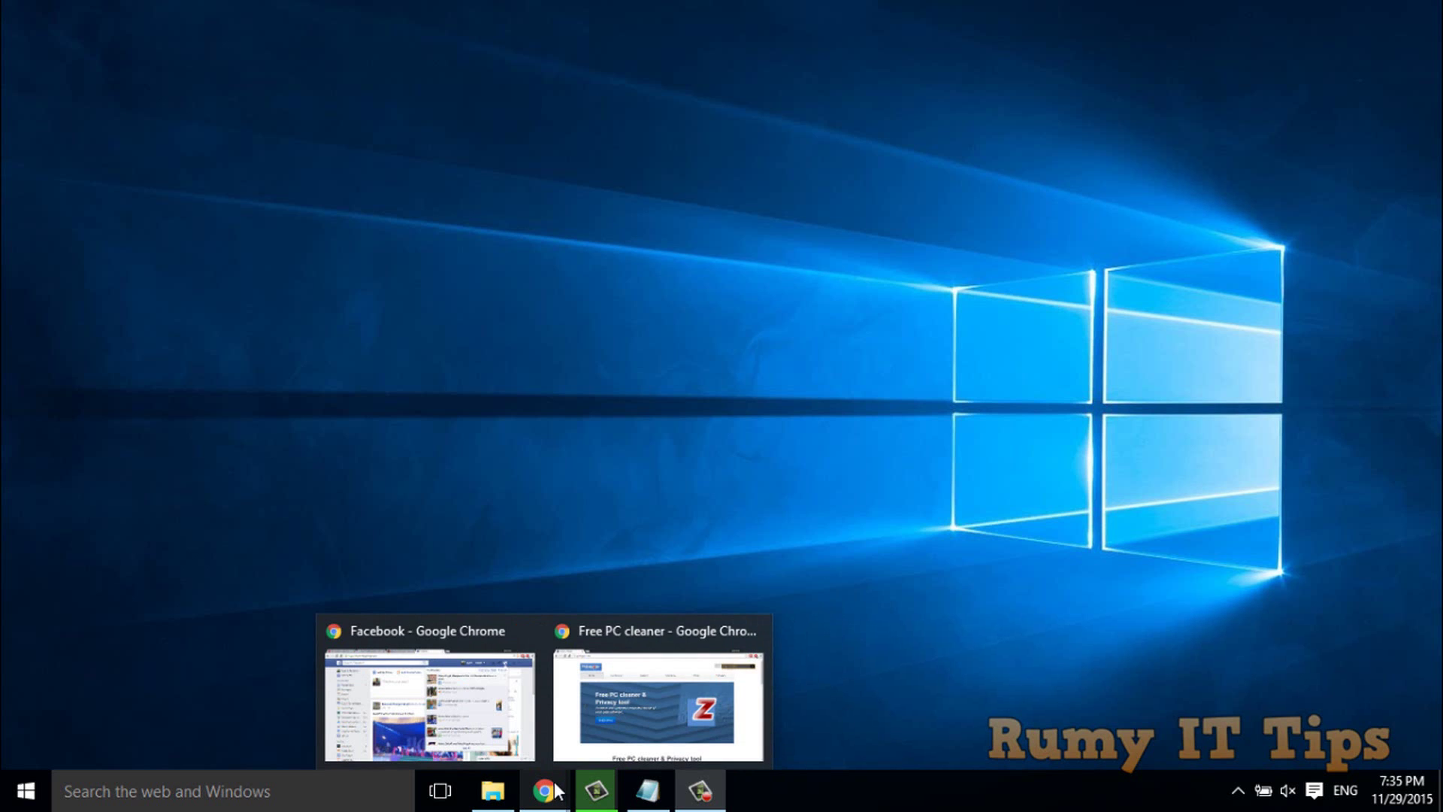
- Leave the PrivaZer website for the desktop and launch PrivaZer from the Start menu's All apps list
left_click(646, 707)
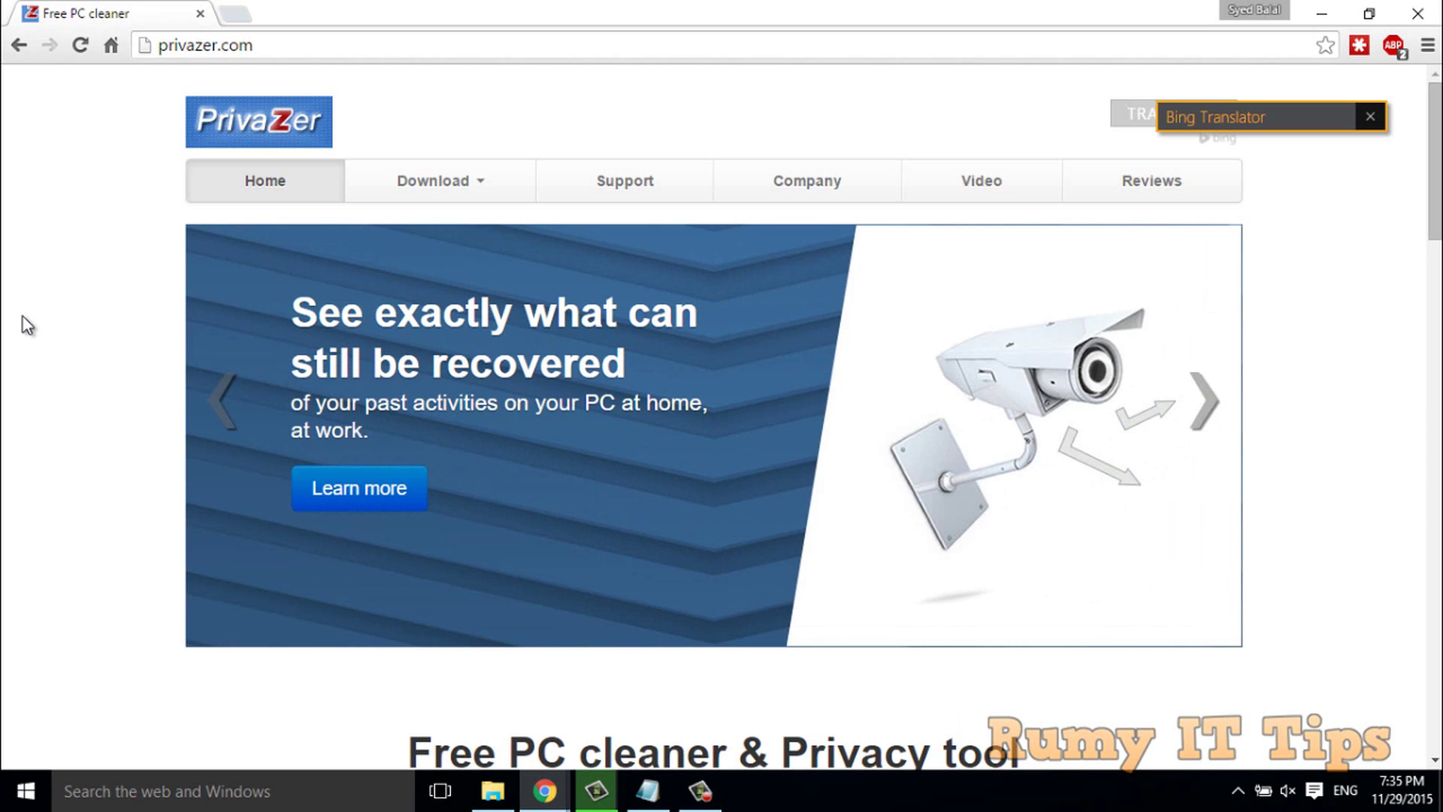
scroll(27, 325, "down", 2)
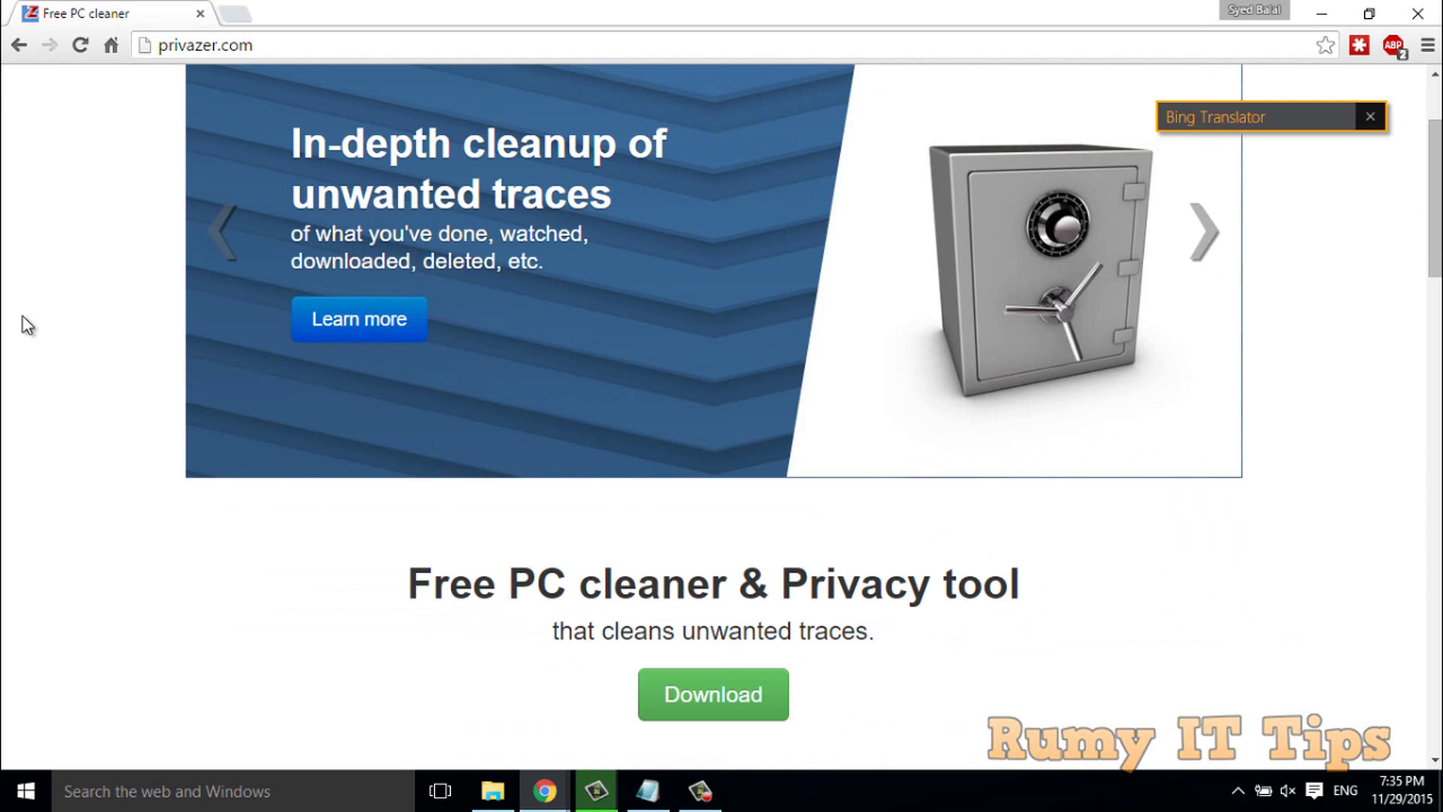
scroll(27, 324, "up", 2)
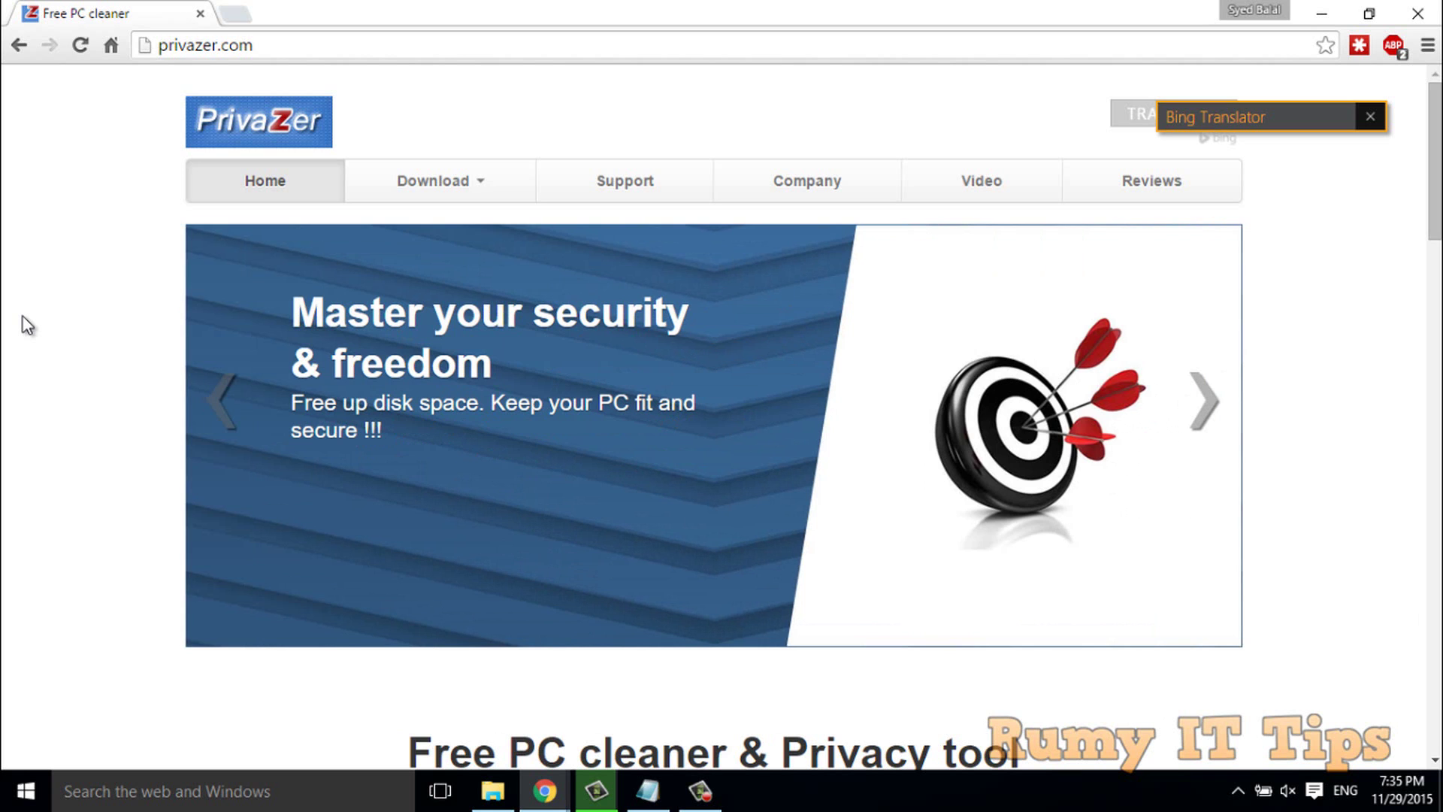
scroll(28, 324, "down", 1)
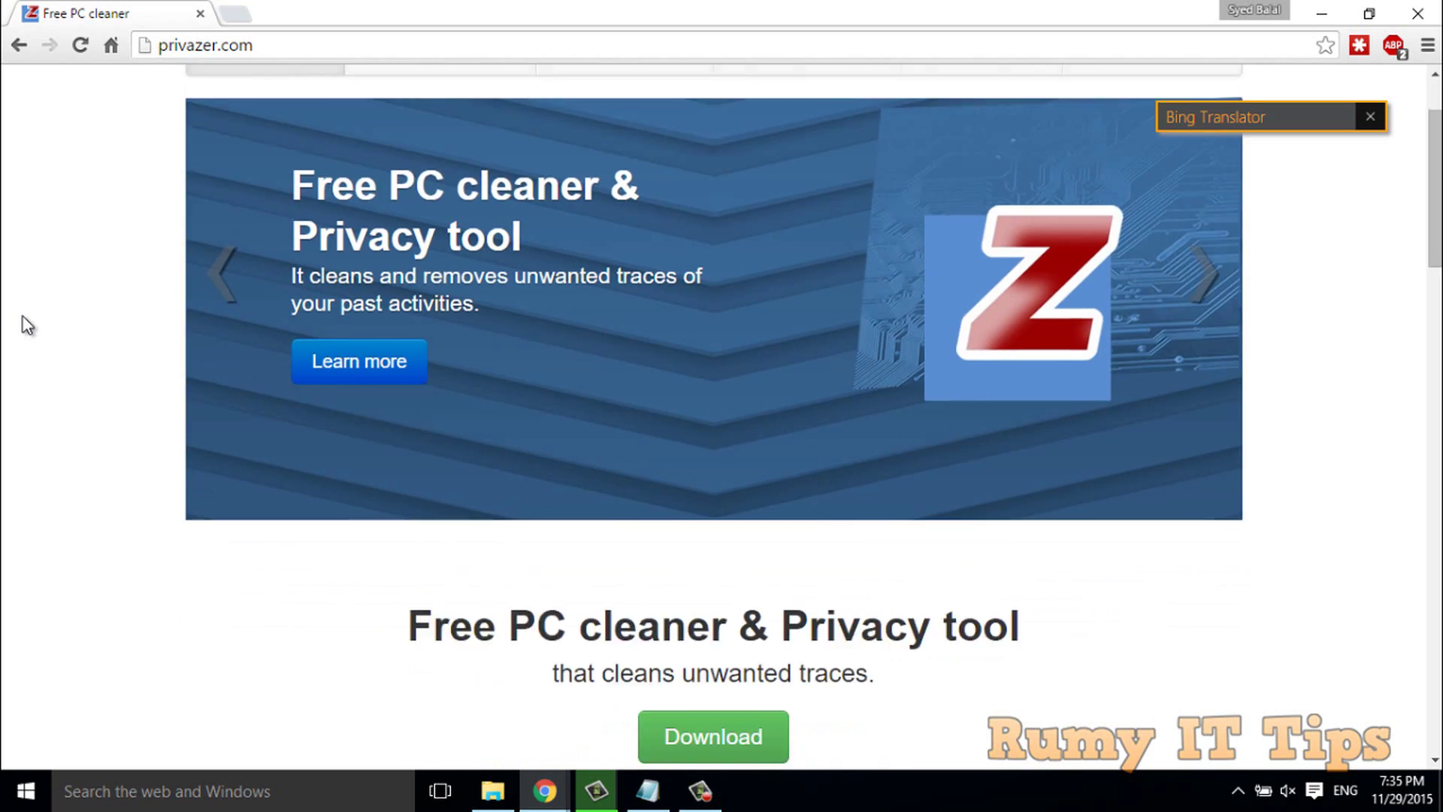
scroll(27, 325, "down", 2)
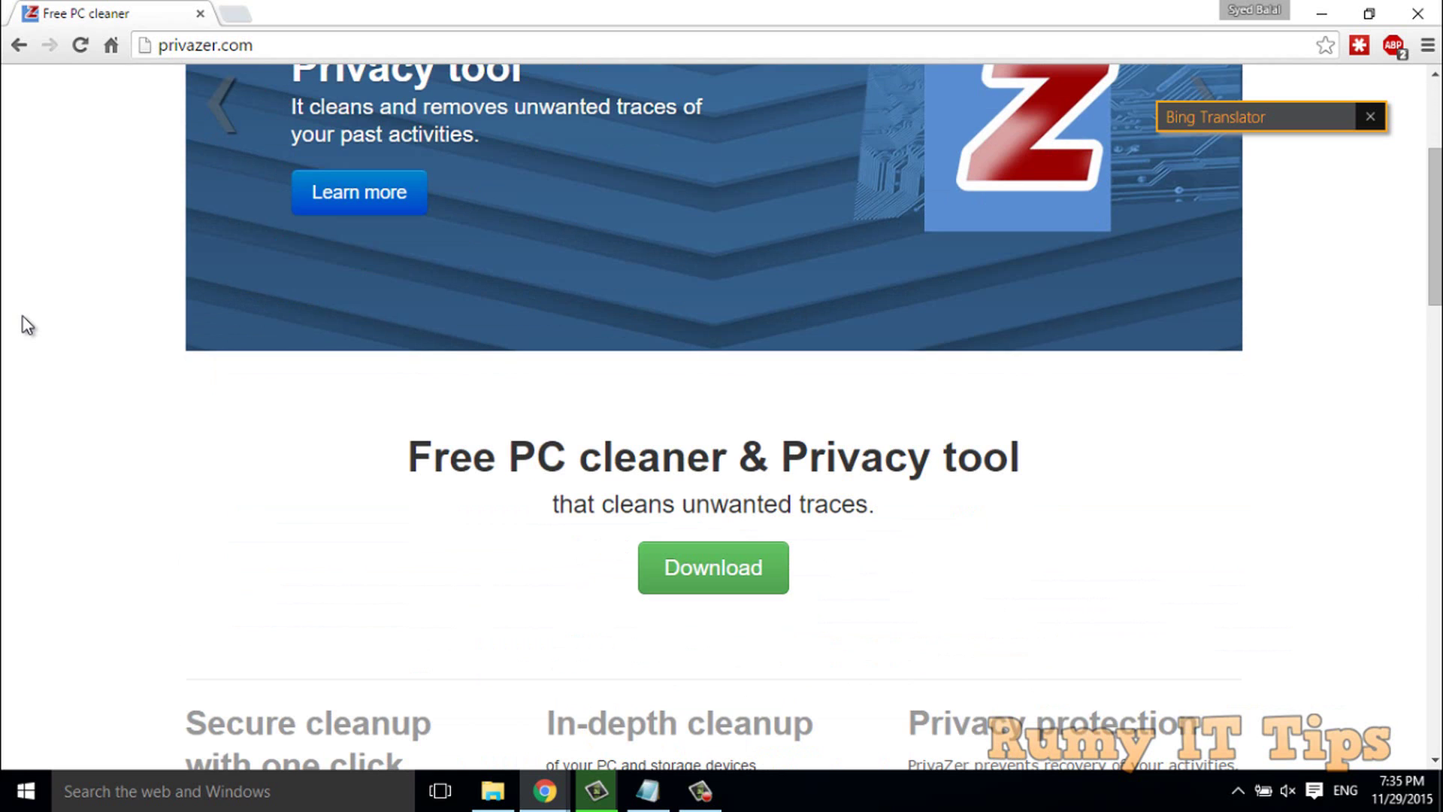
scroll(17, 251, "up", 3)
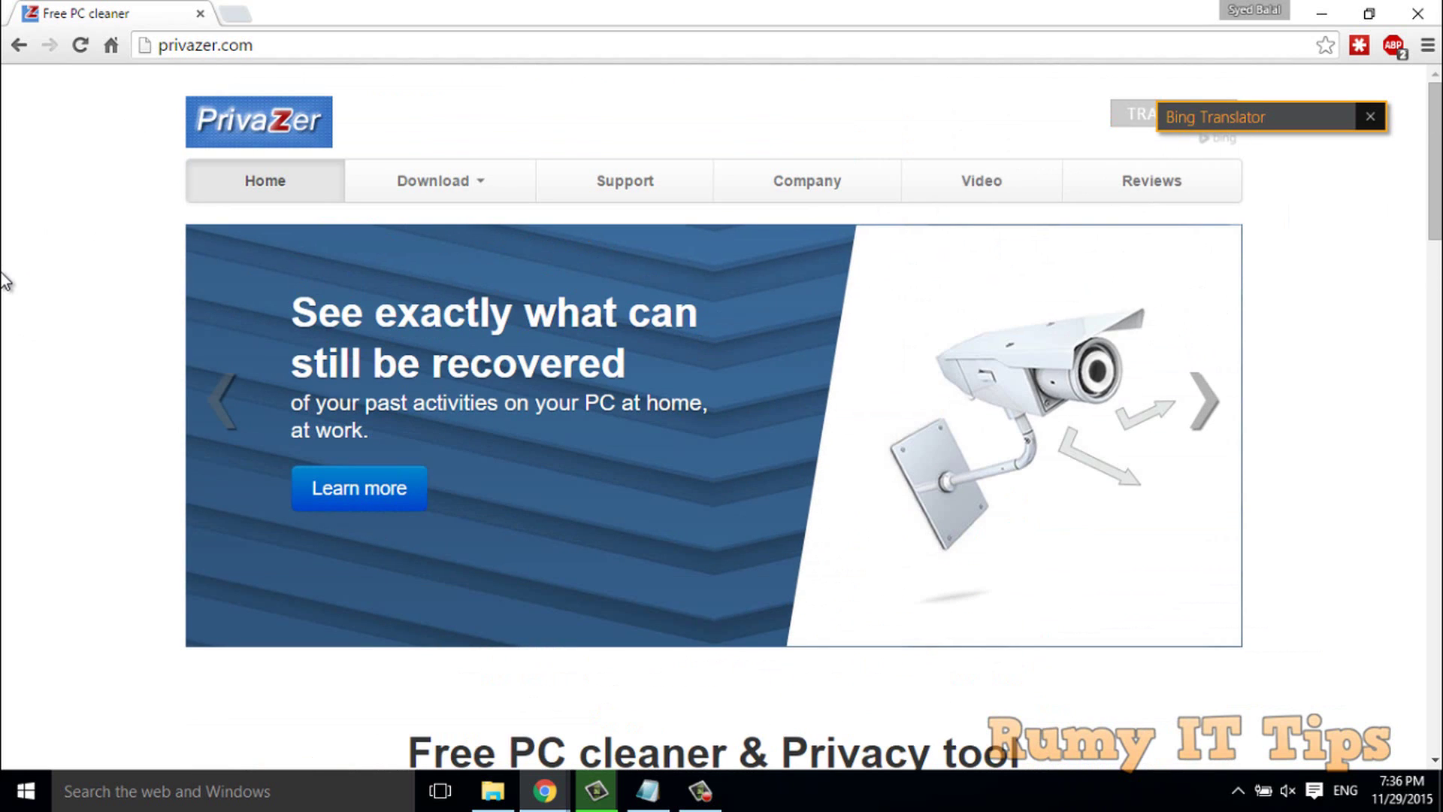
scroll(3, 279, "down", 1)
scroll(3, 280, "down", 3)
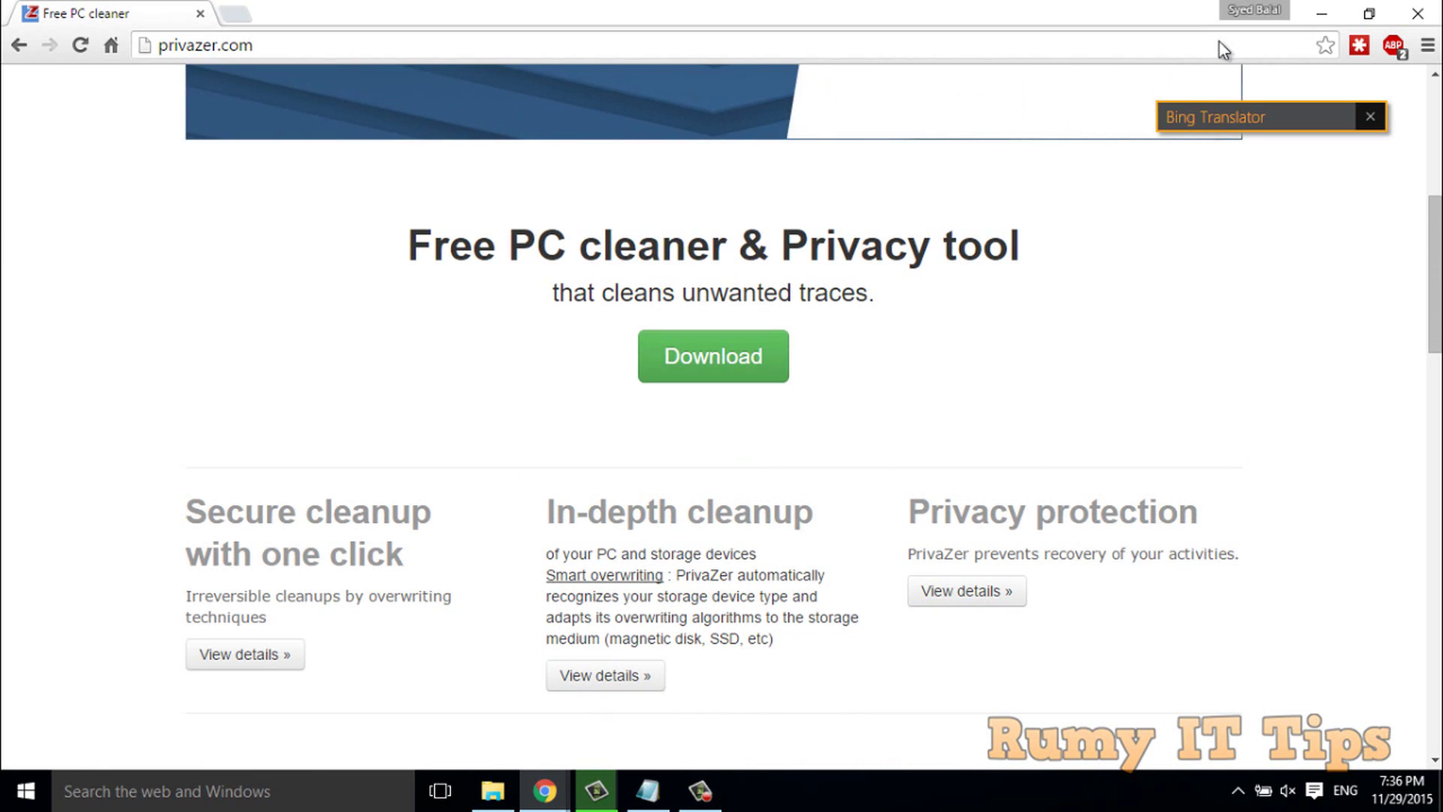
left_click(1320, 14)
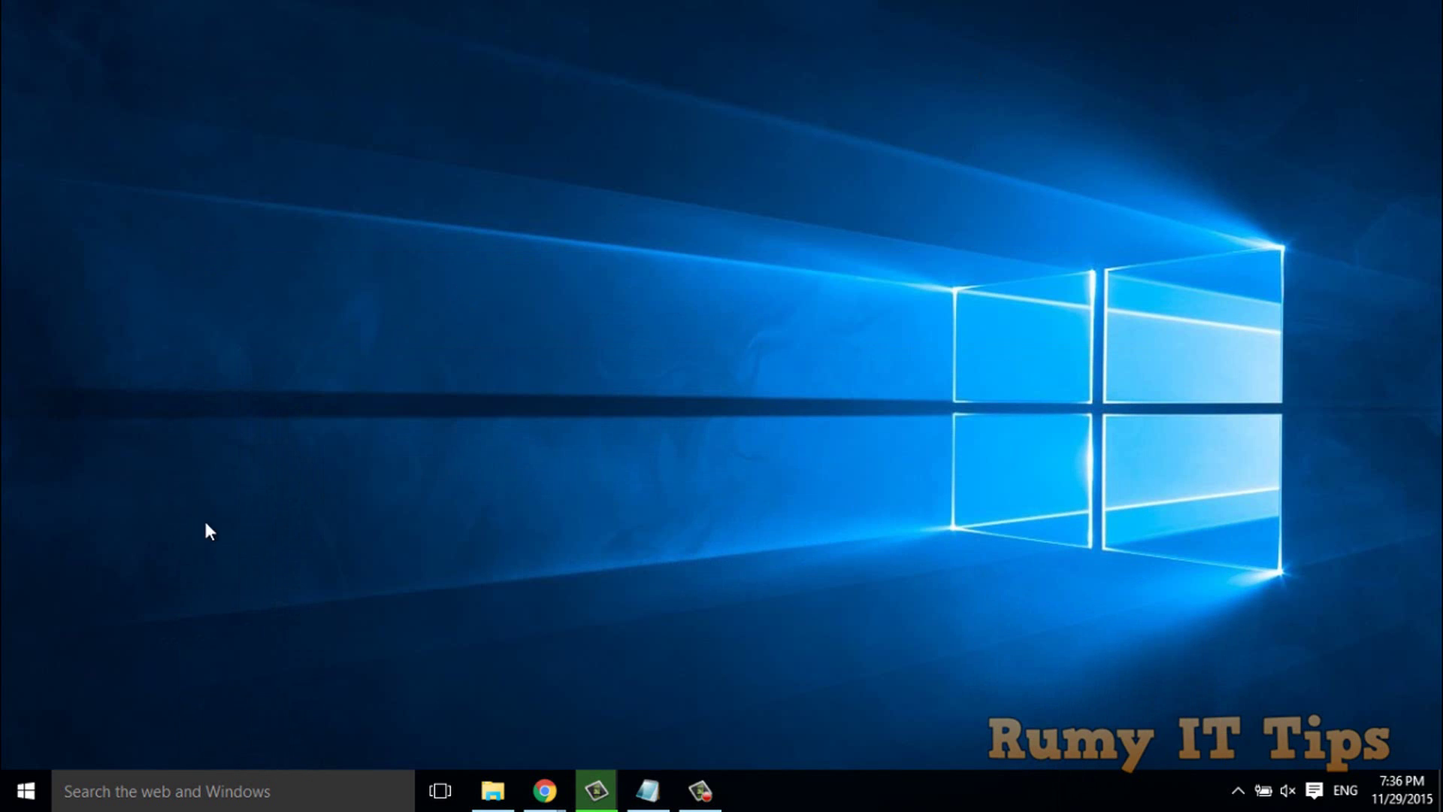
left_click(26, 790)
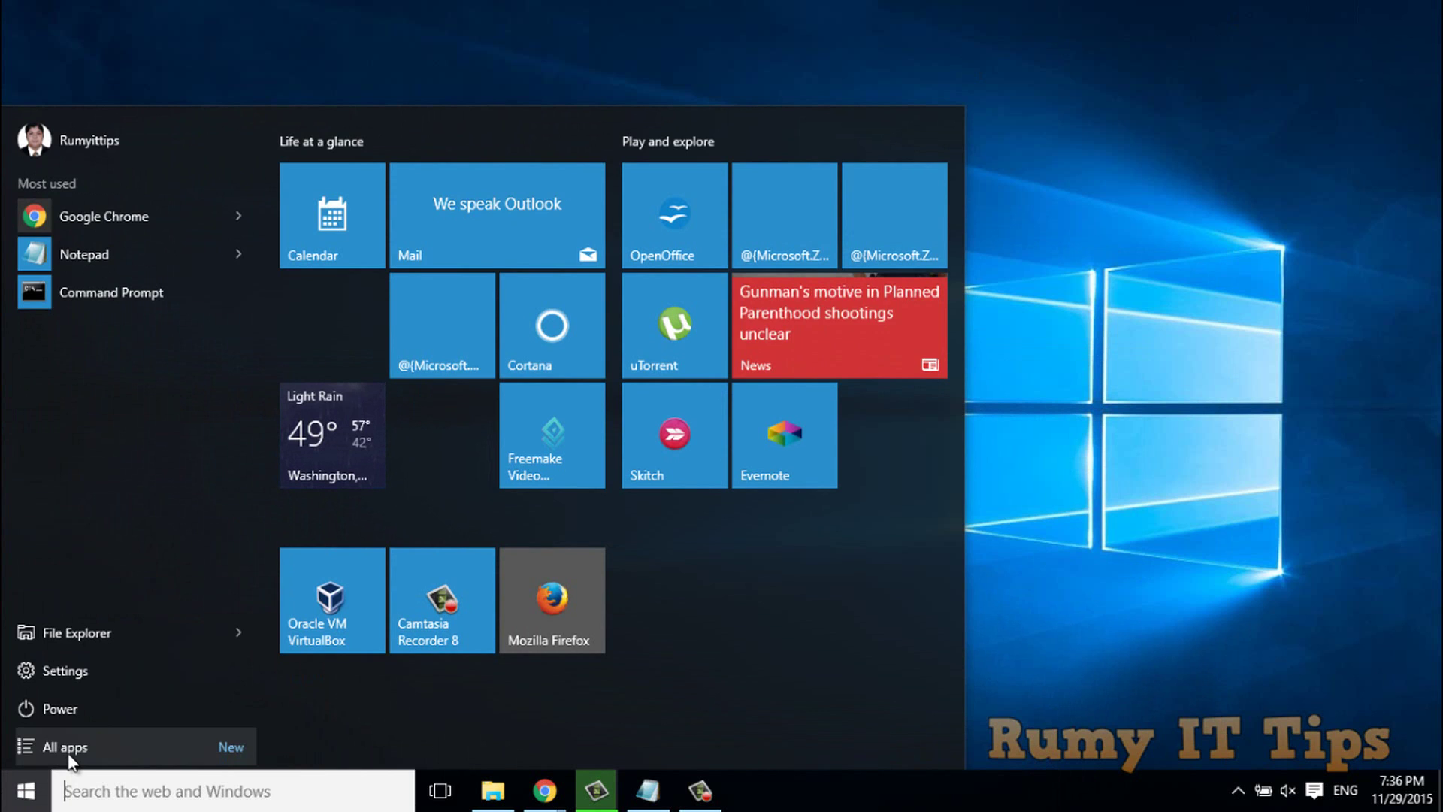
left_click(70, 749)
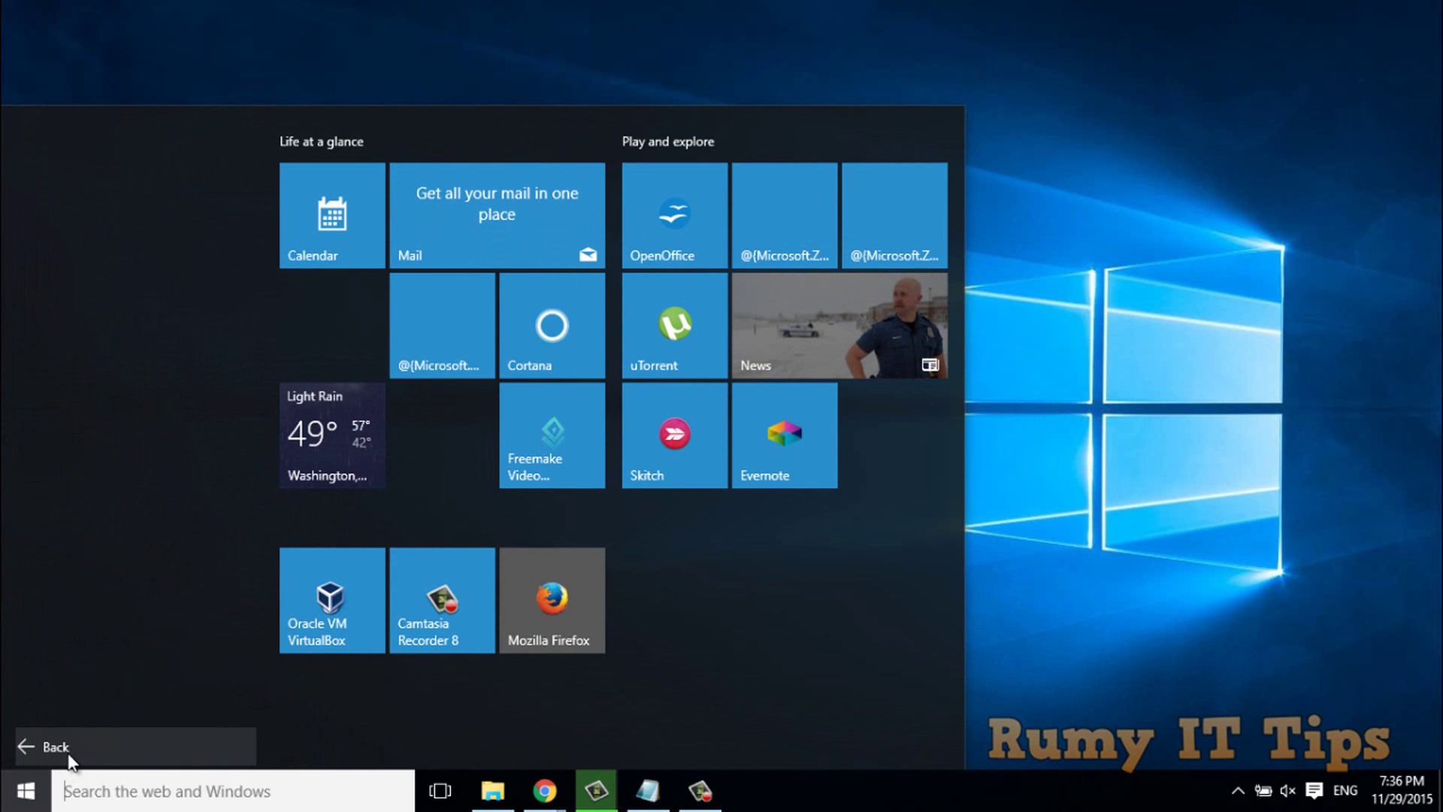
left_click(175, 404)
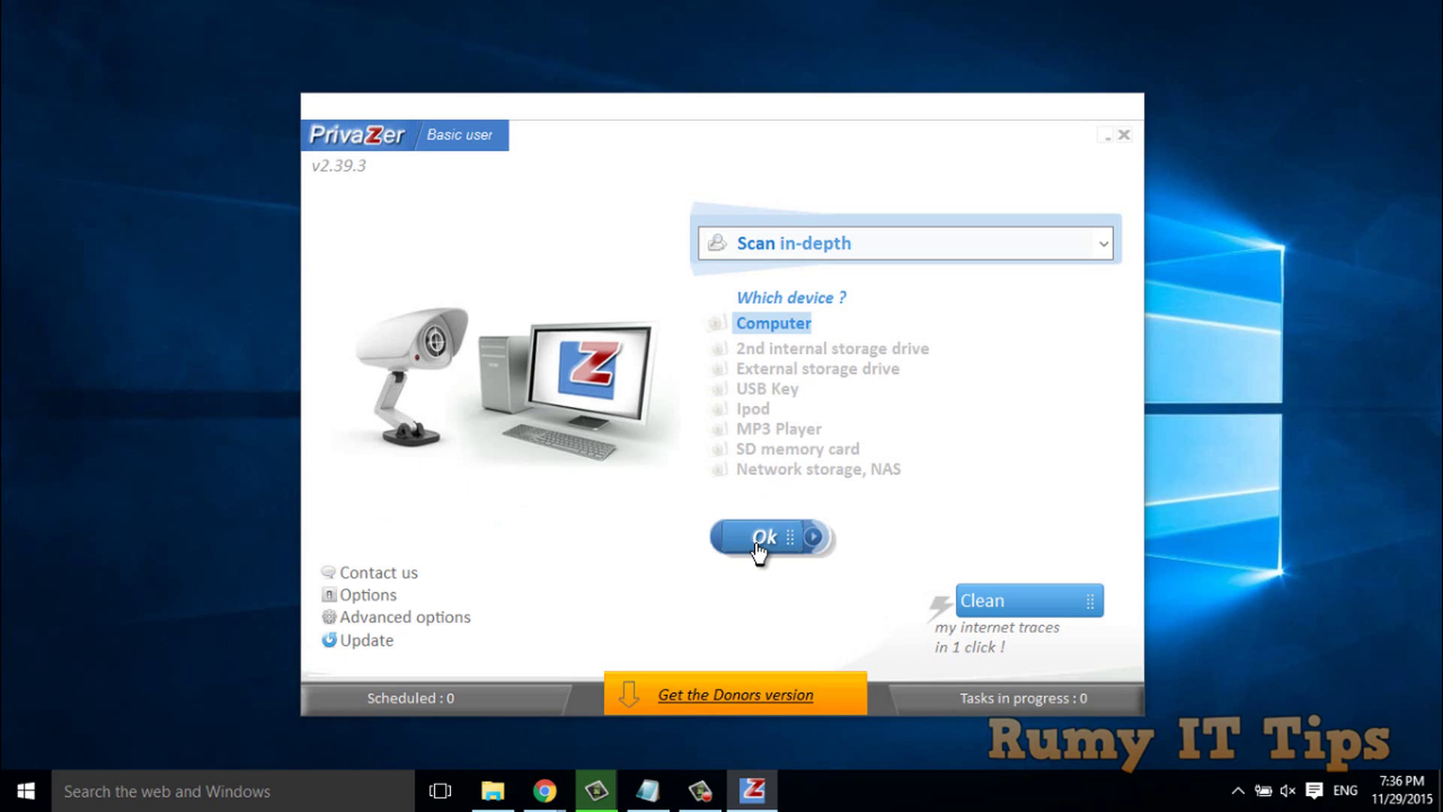
- Open the Options wizard for adapting PrivaZer to your needs
left_click(371, 597)
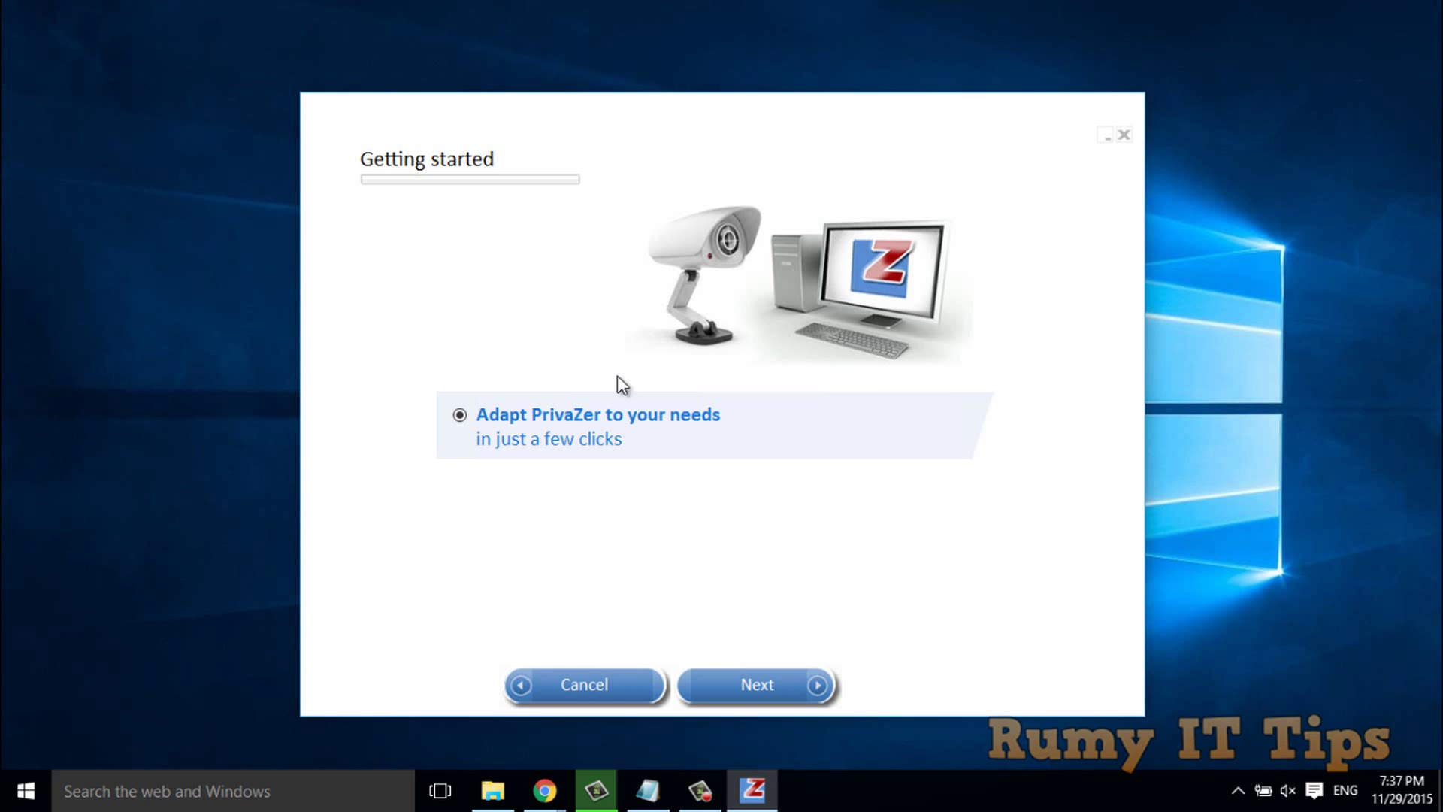
- Go through the wizard pages, choosing to remove office and photo/image software histories
left_click(745, 698)
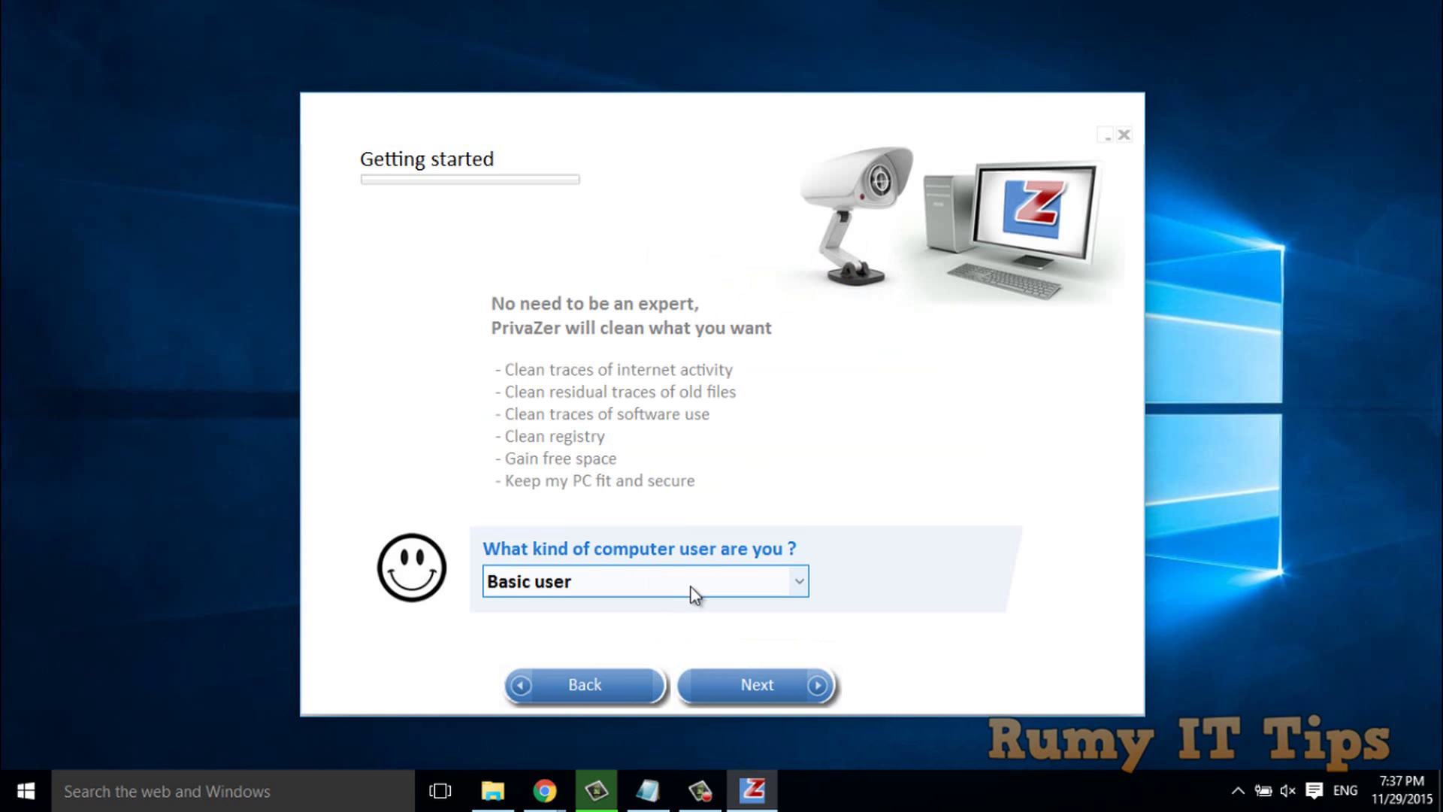
left_click(739, 685)
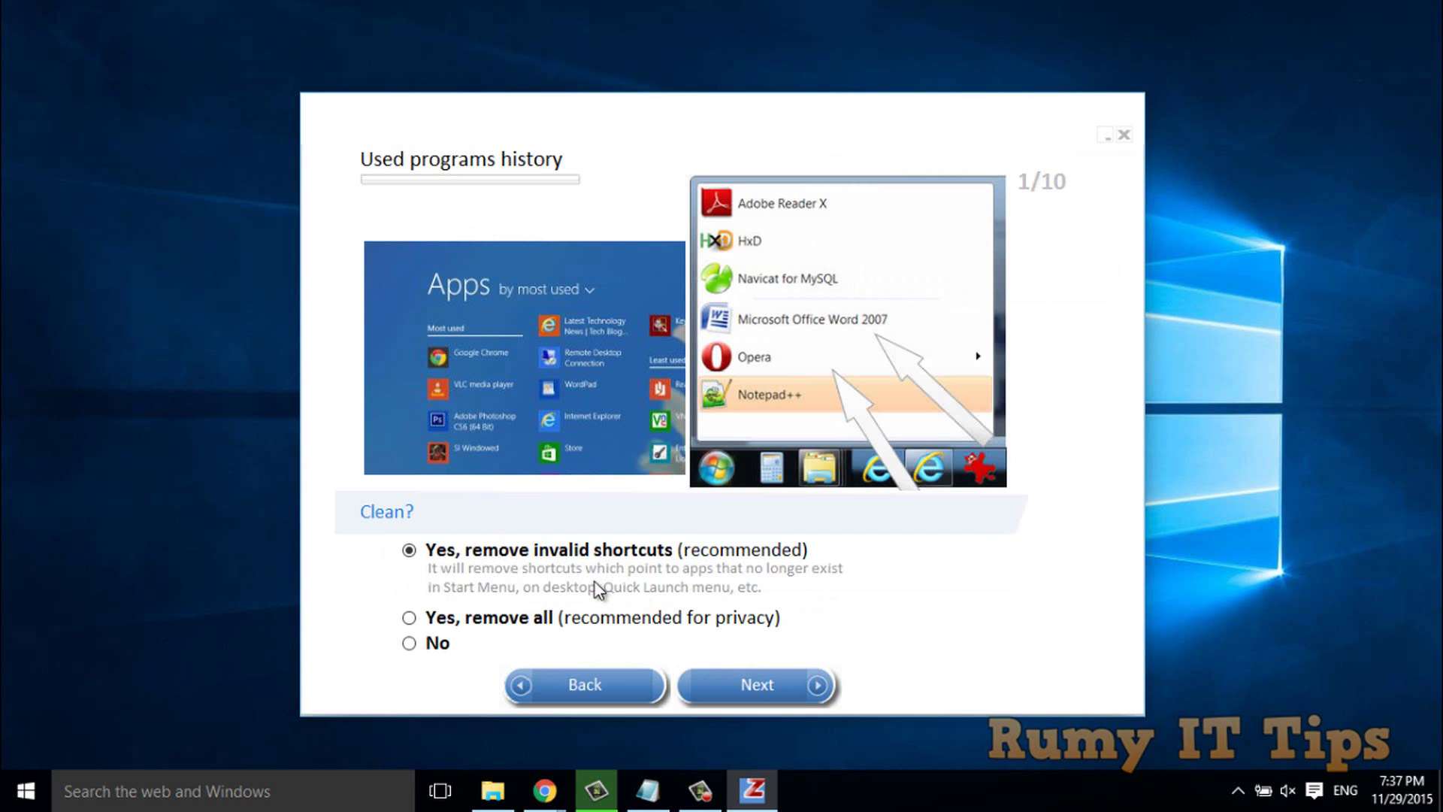
left_click(745, 686)
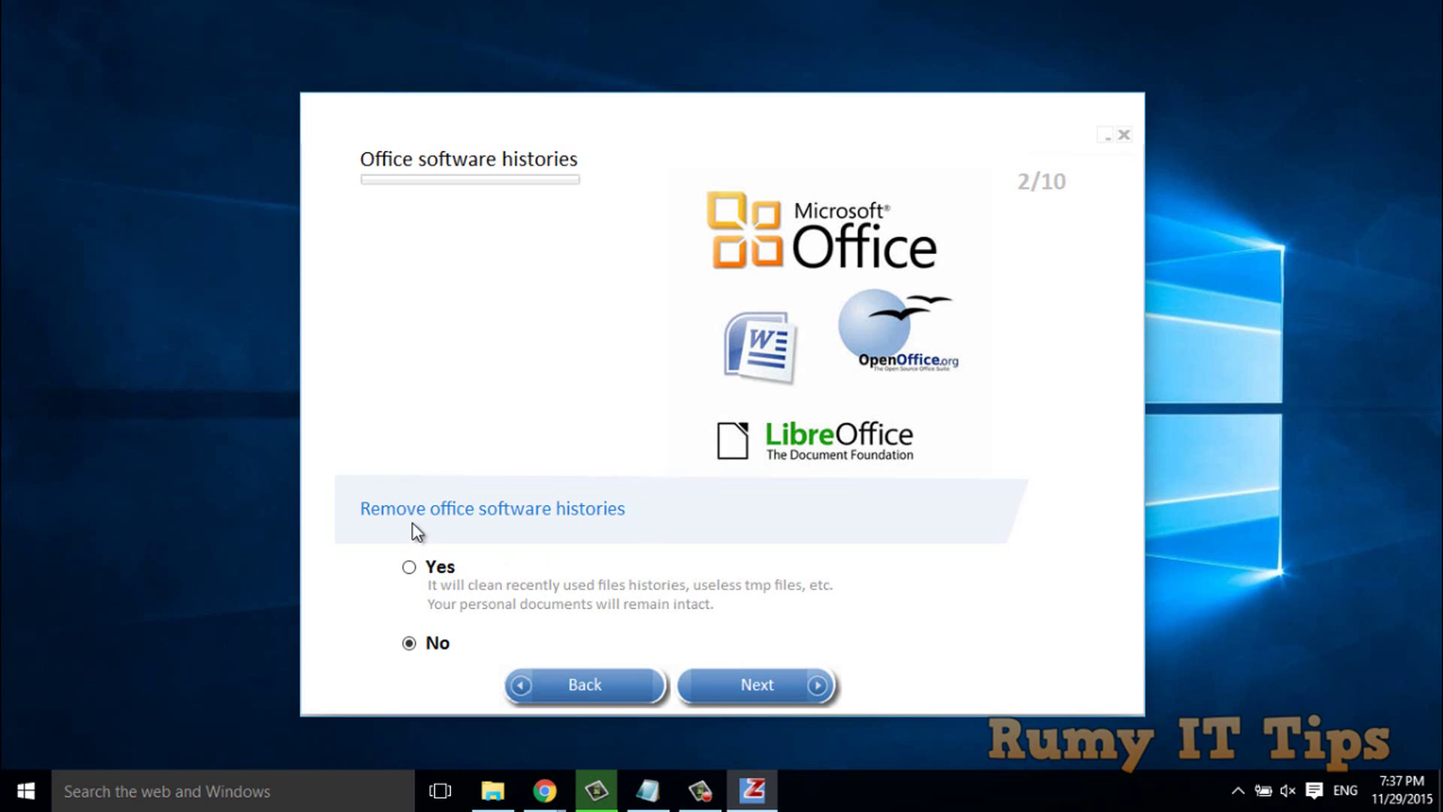
left_click(410, 567)
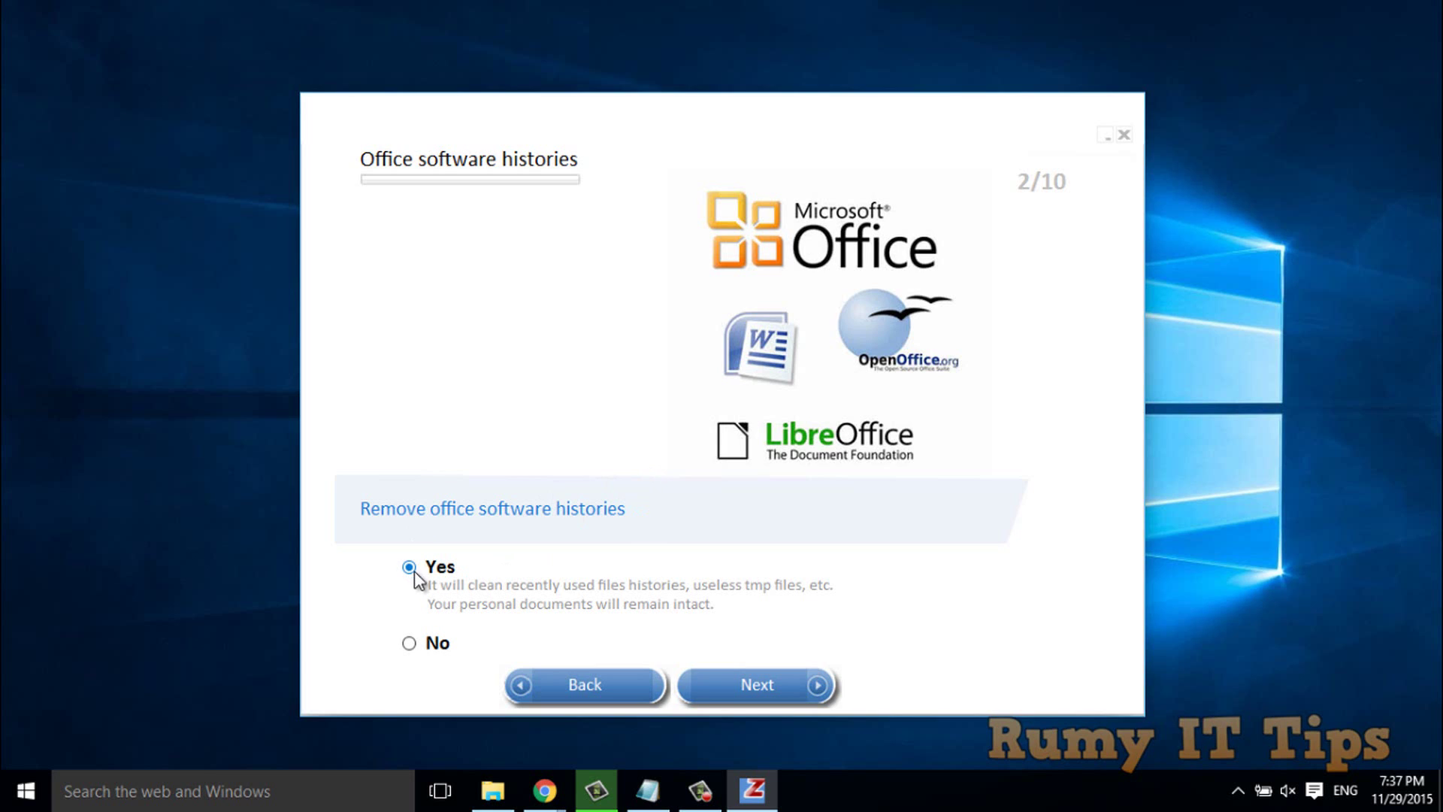
left_click(756, 688)
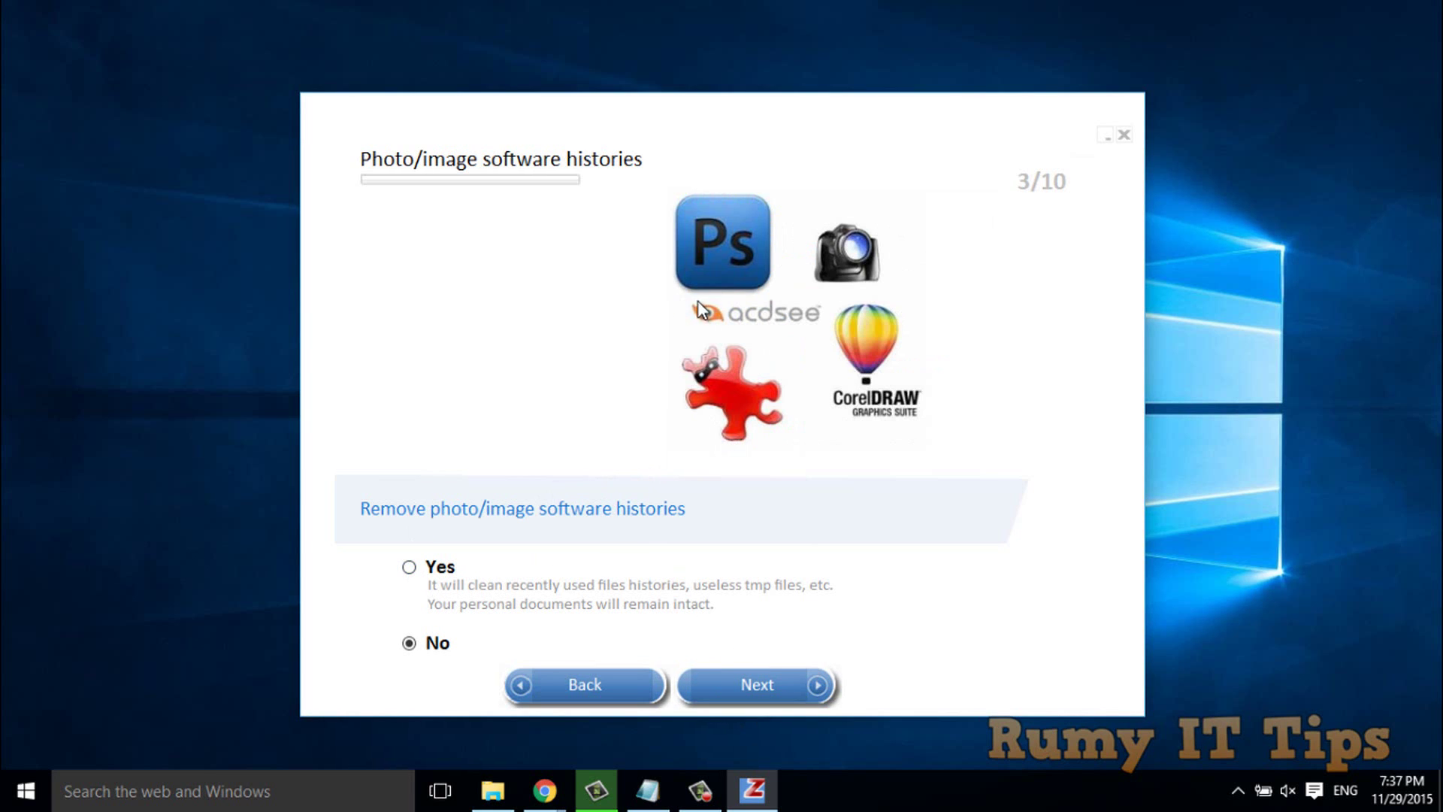
left_click(409, 569)
left_click(735, 696)
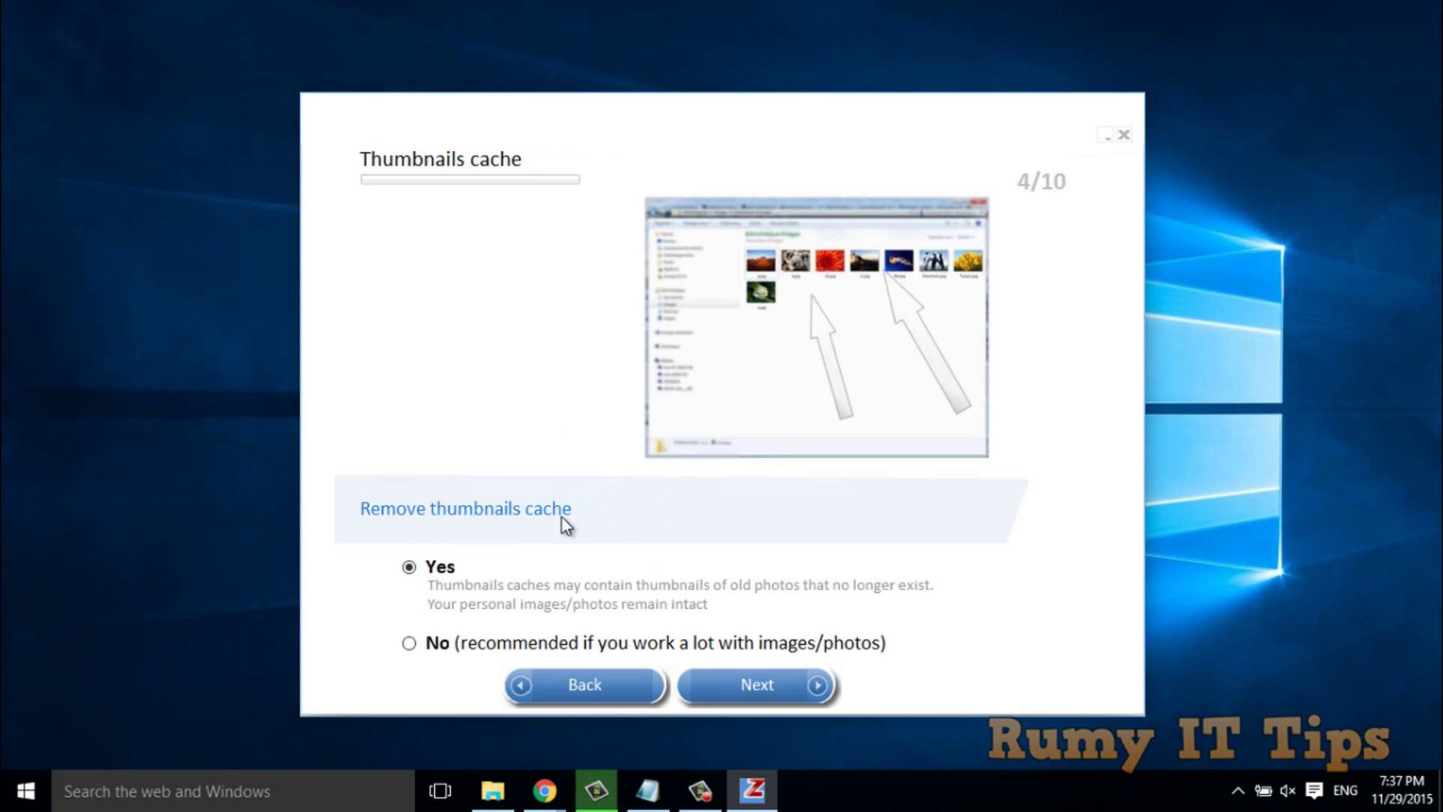
- Keep the default thumbnails cache, autocomplete, site thumbnails and games histories settings
left_click(774, 695)
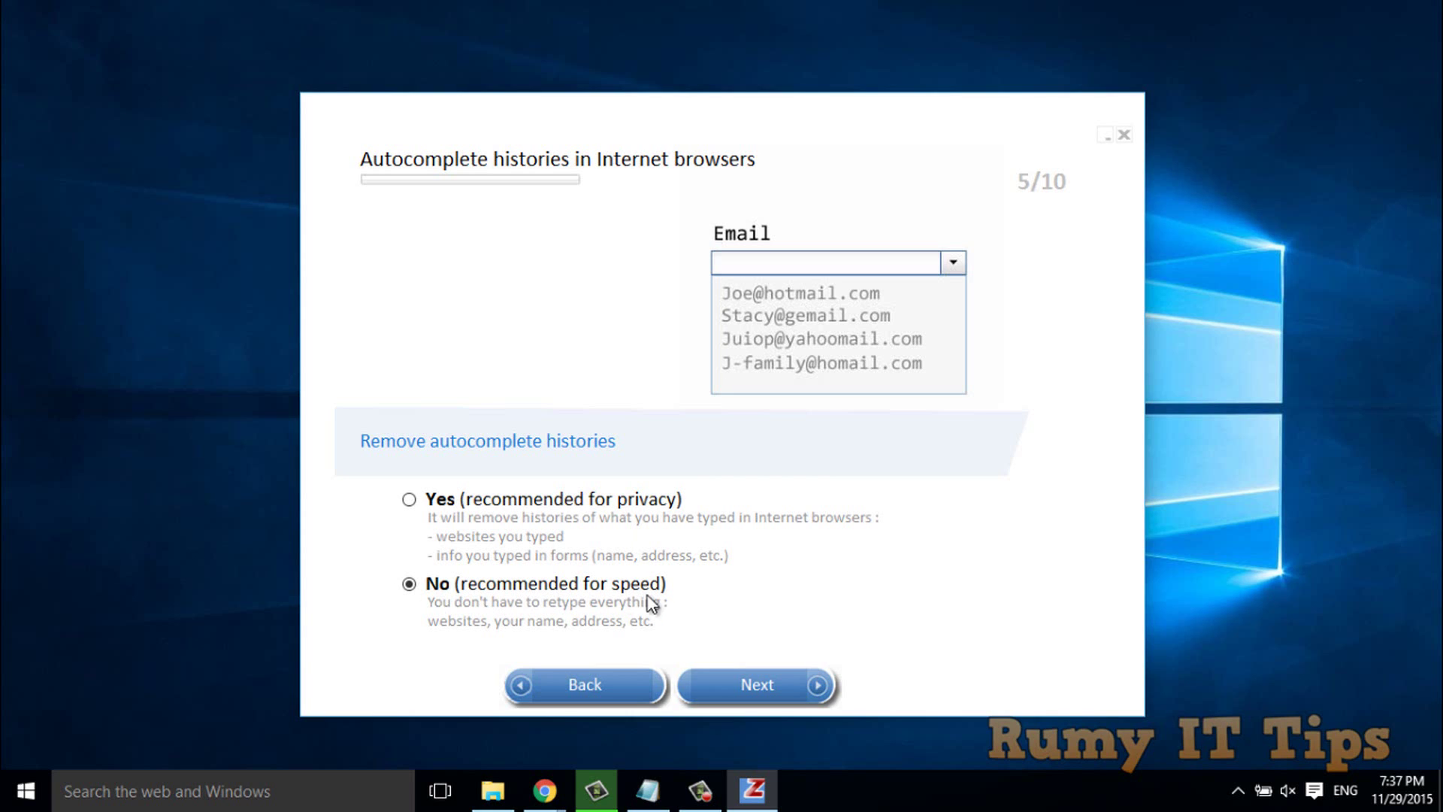
left_click(774, 689)
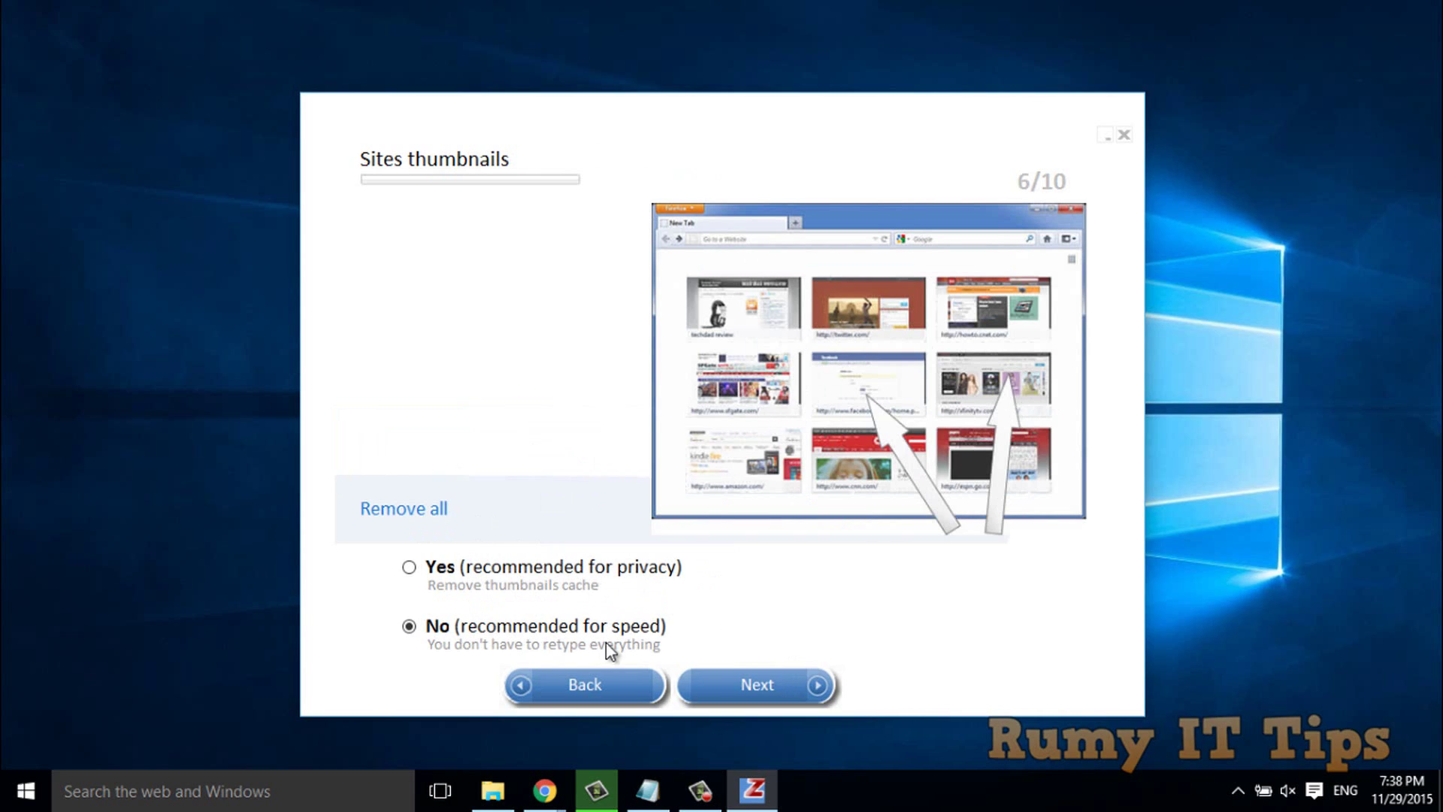
left_click(746, 690)
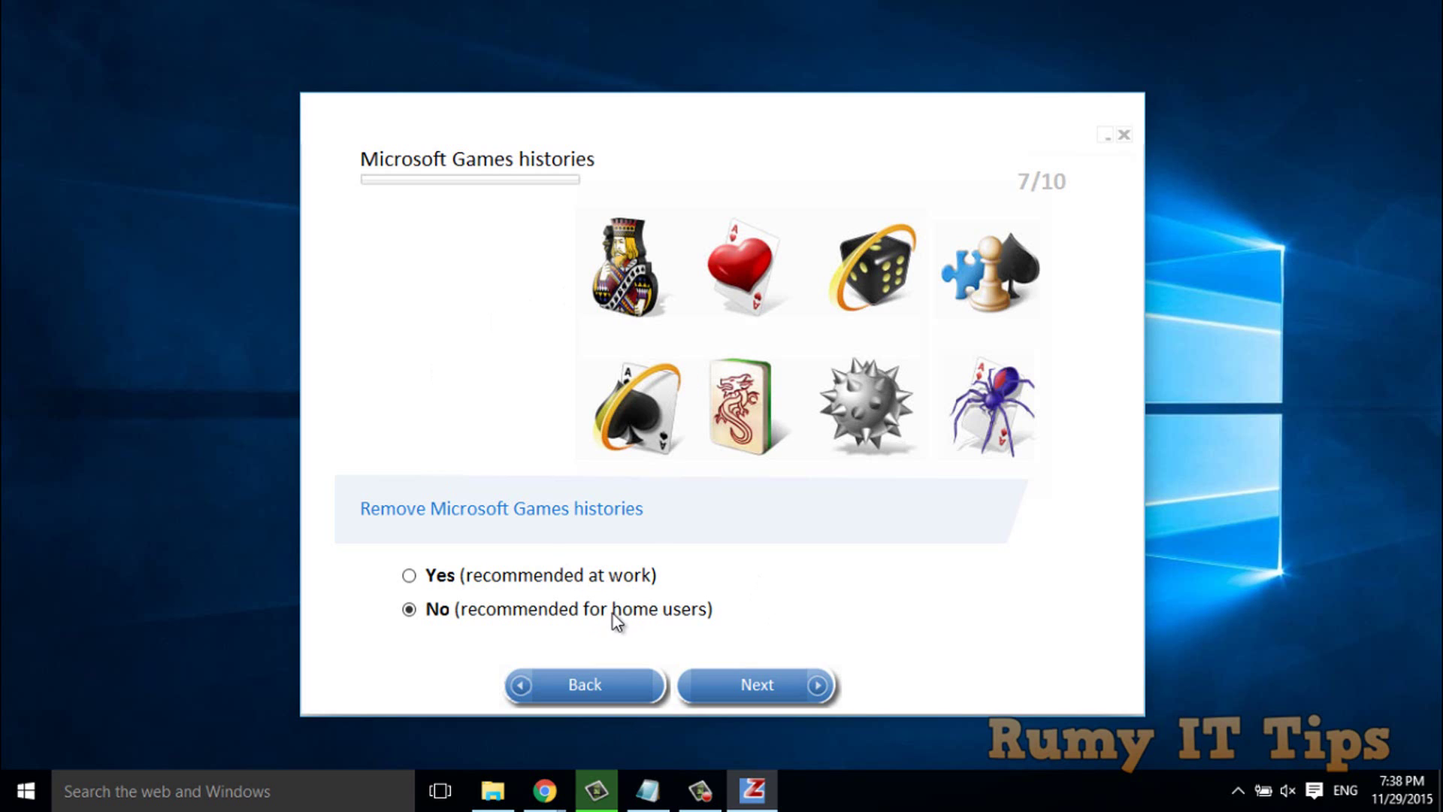
left_click(763, 690)
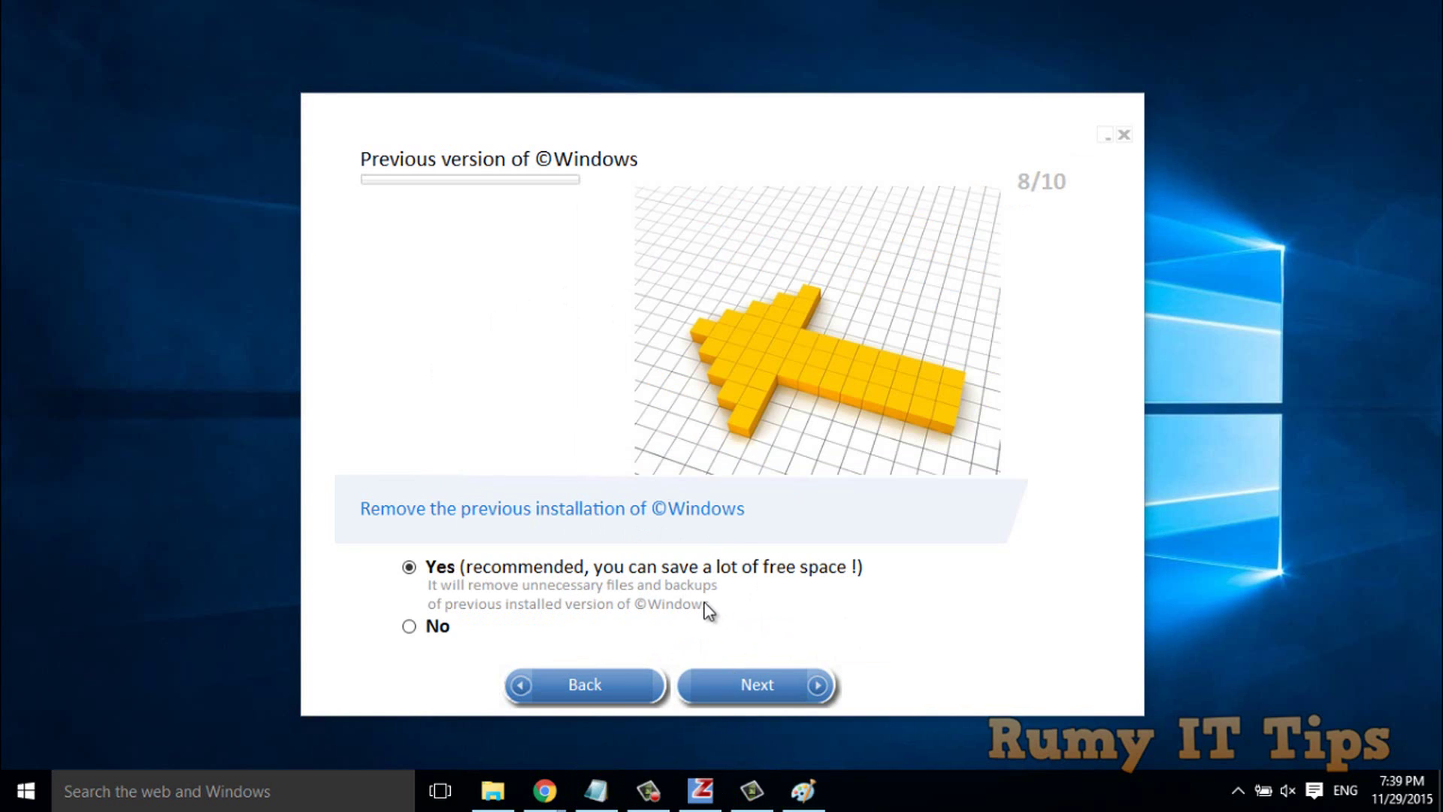
- Accept removing the previous Windows installation and Windows Update leftovers, then save all wizard choices
left_click(750, 689)
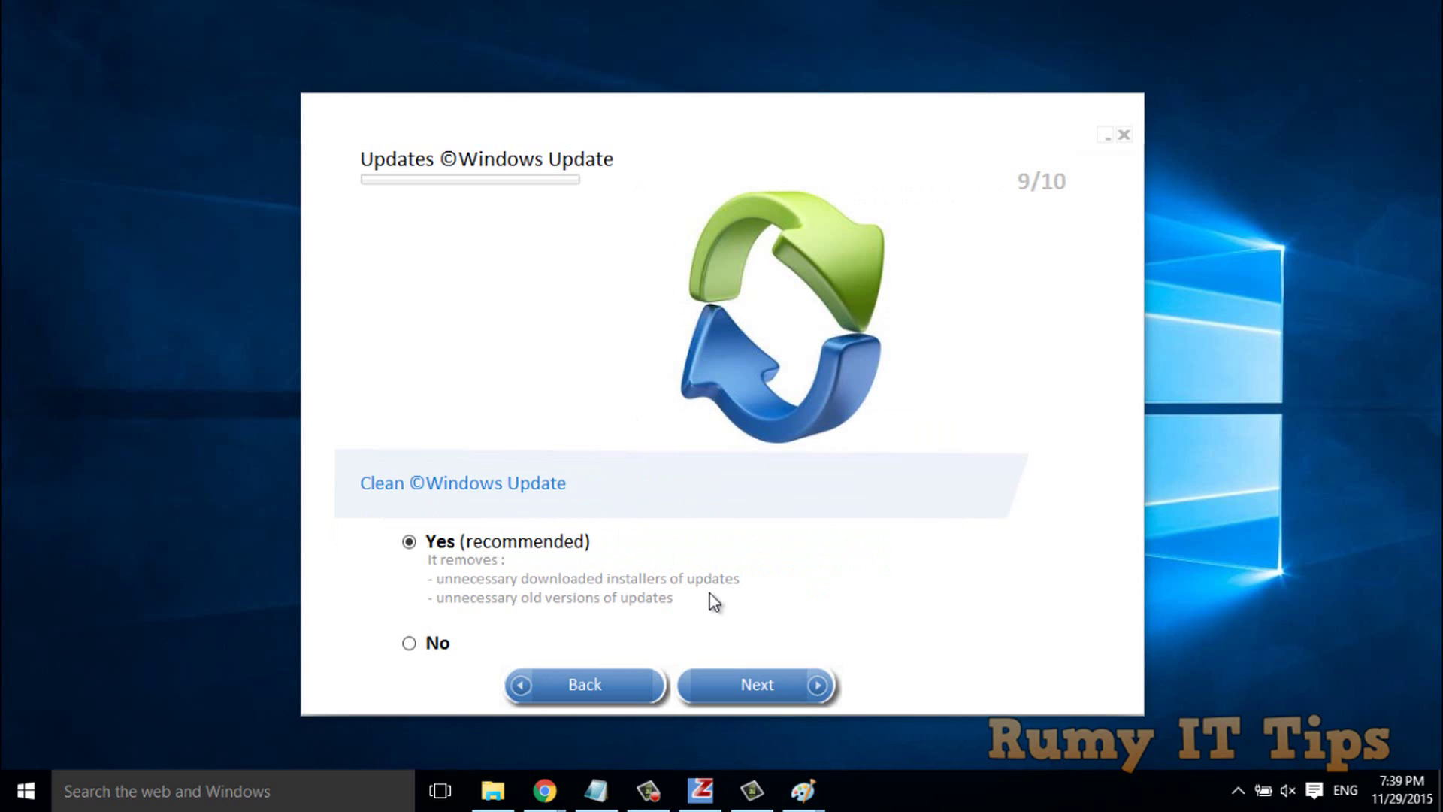
left_click(735, 685)
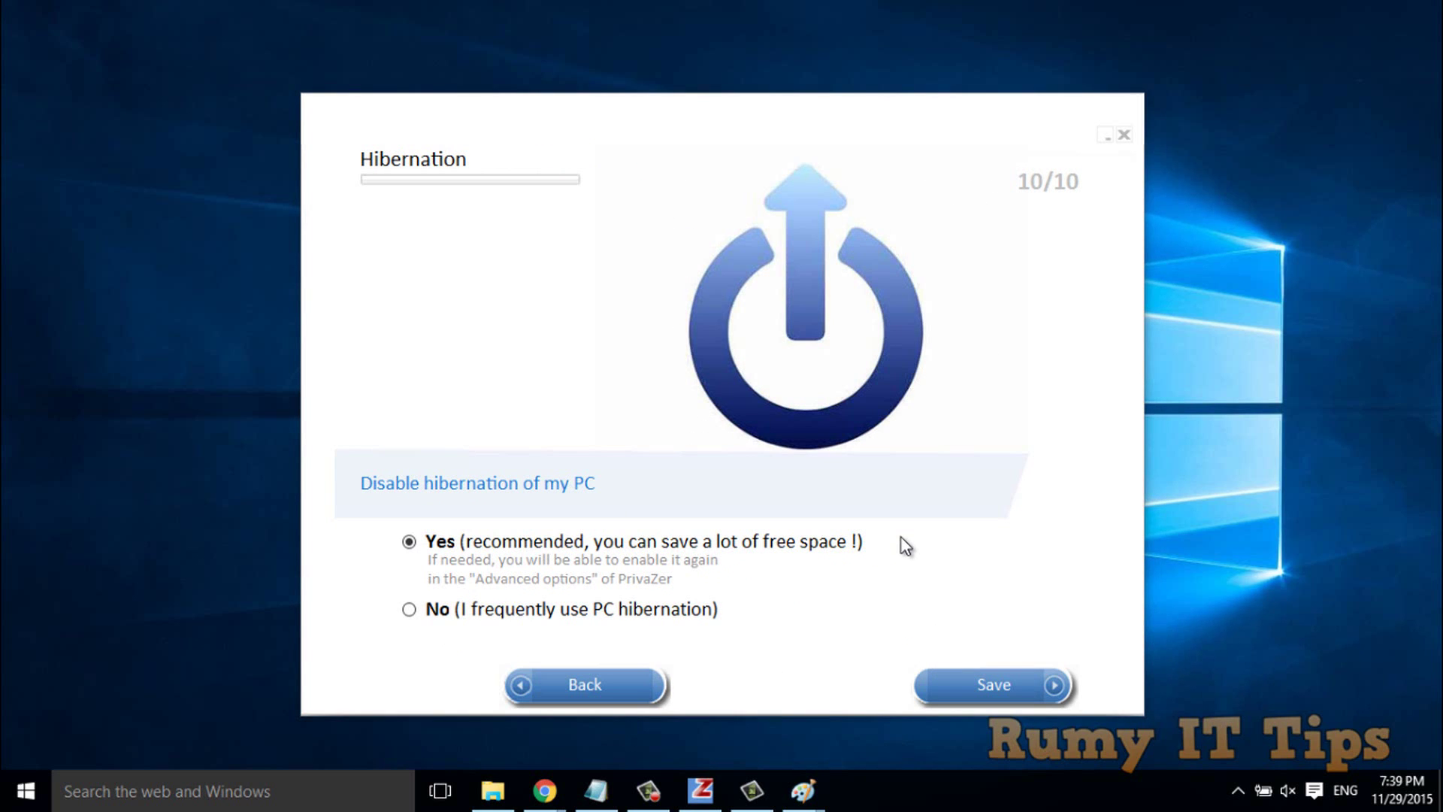
left_click(982, 690)
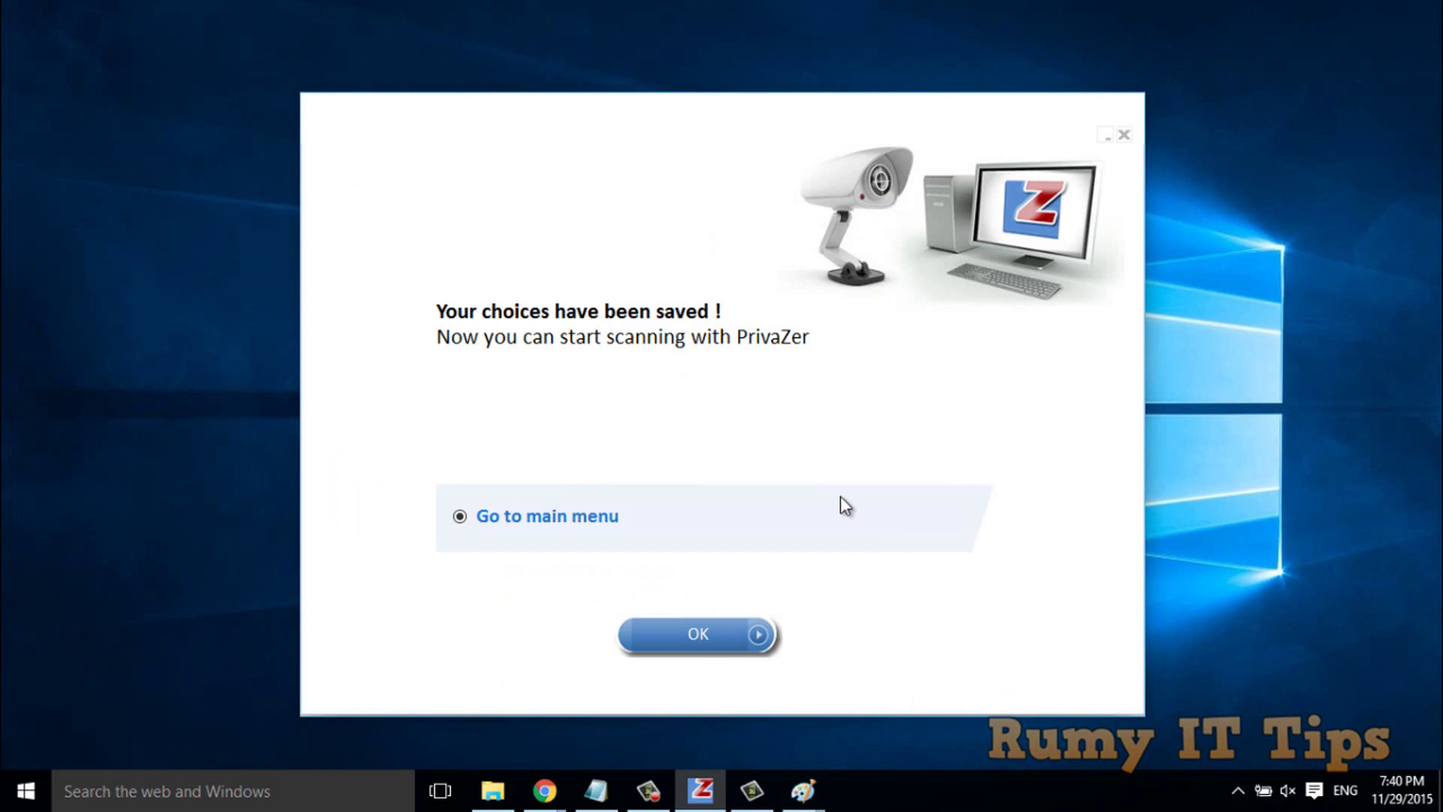
- Return to the main menu and set up a Scan in-depth of Computer
left_click(700, 637)
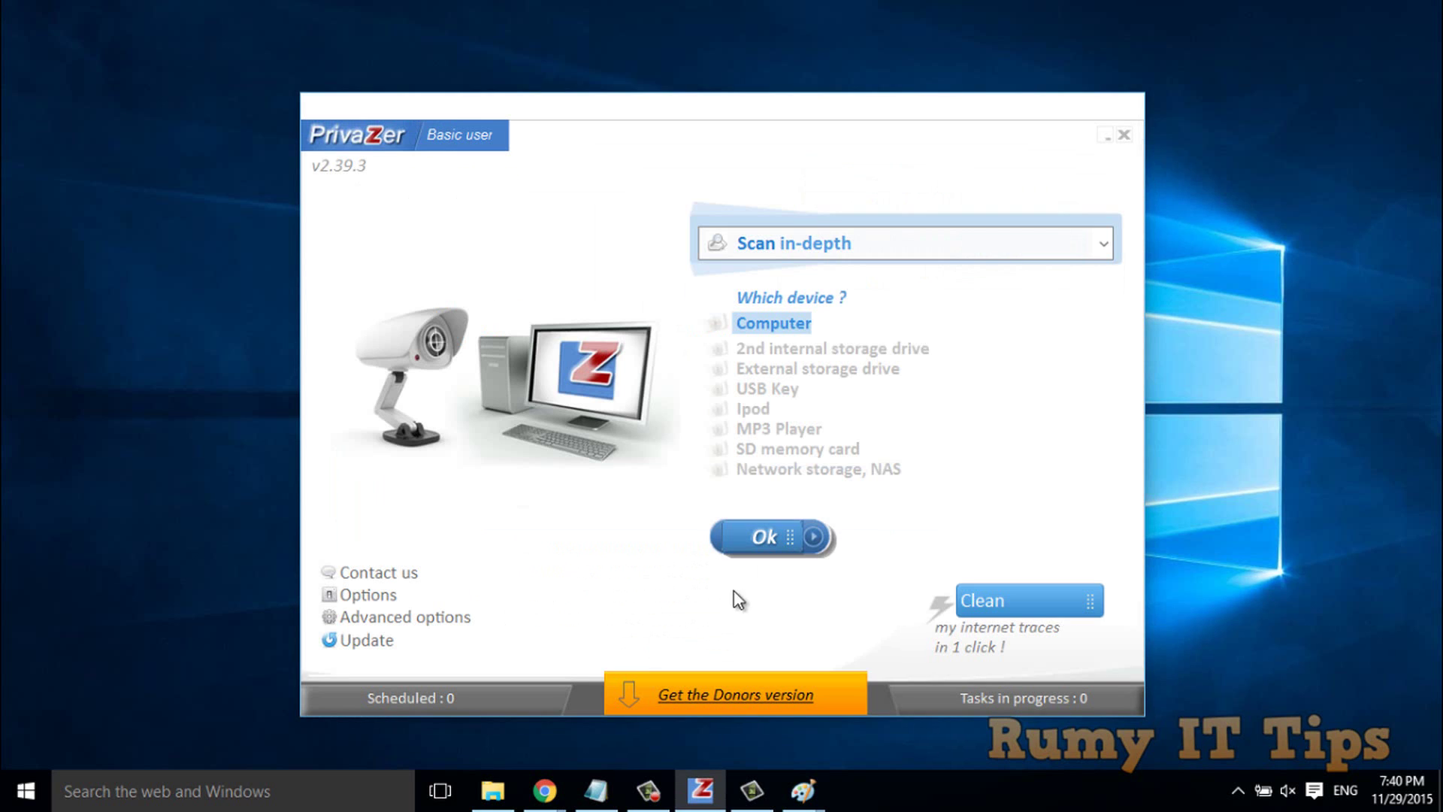
left_click(766, 537)
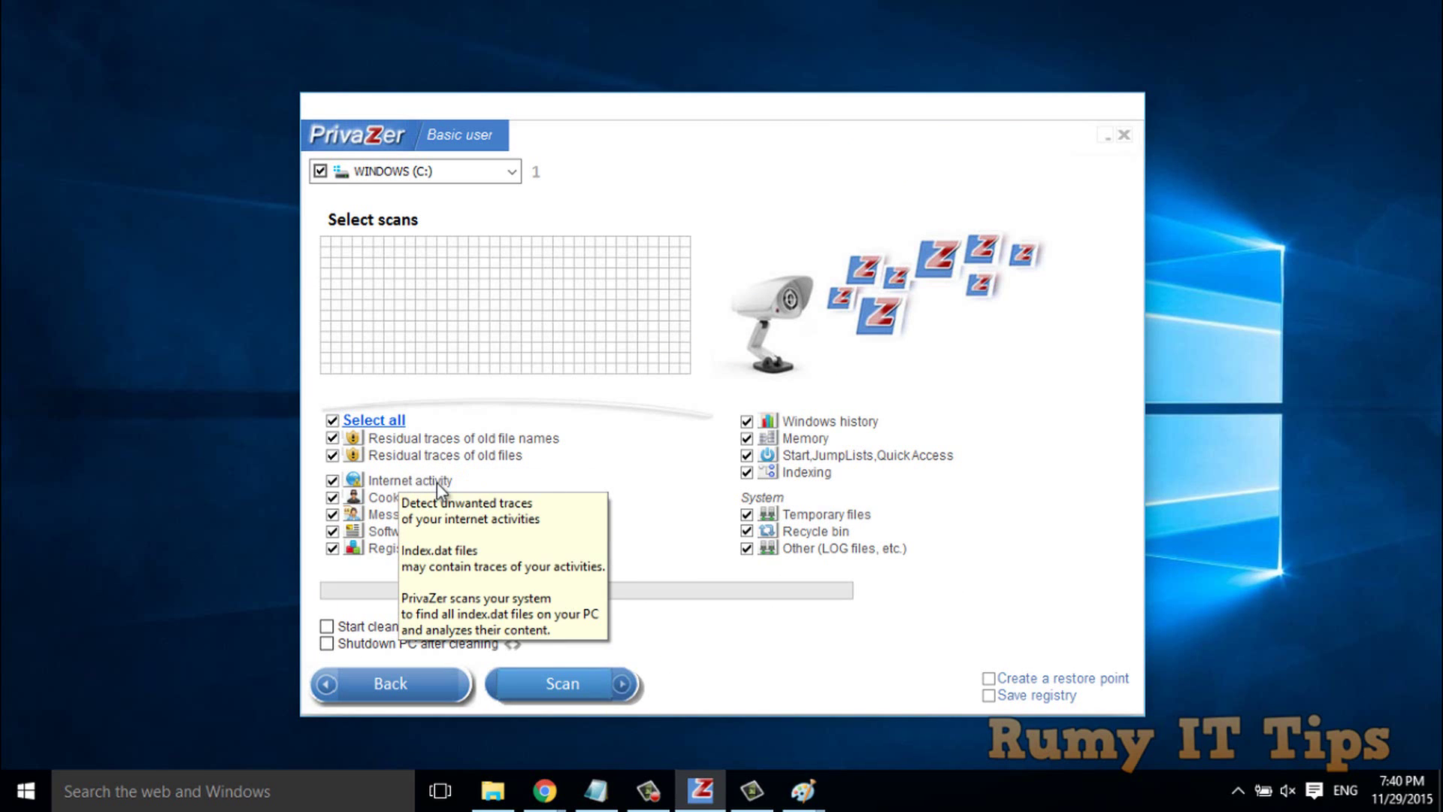
mouse_move(391, 498)
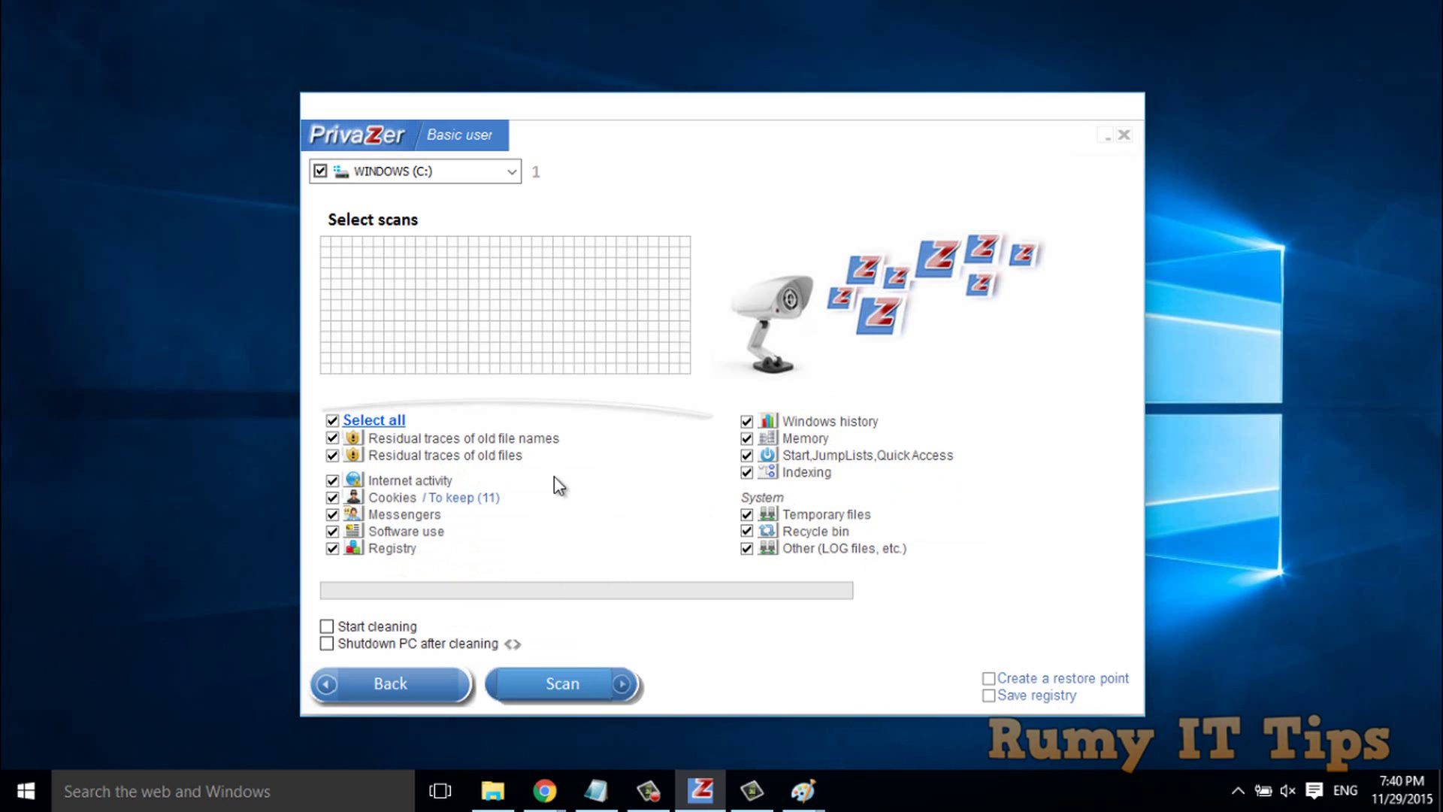
- Keep only WINDOWS (C:) and enable automatic cleaning, a restore point and a registry backup
left_click(453, 181)
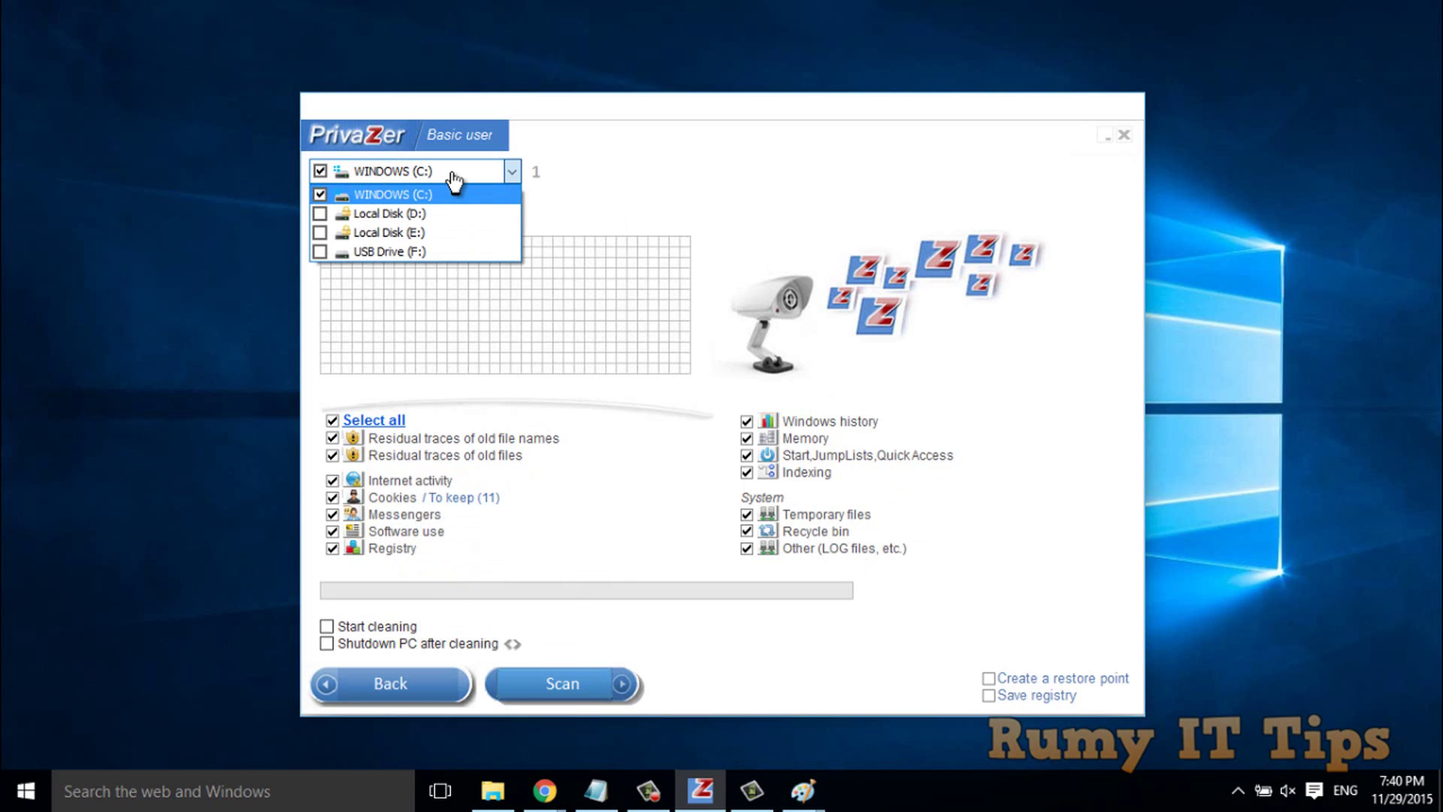
left_click(453, 180)
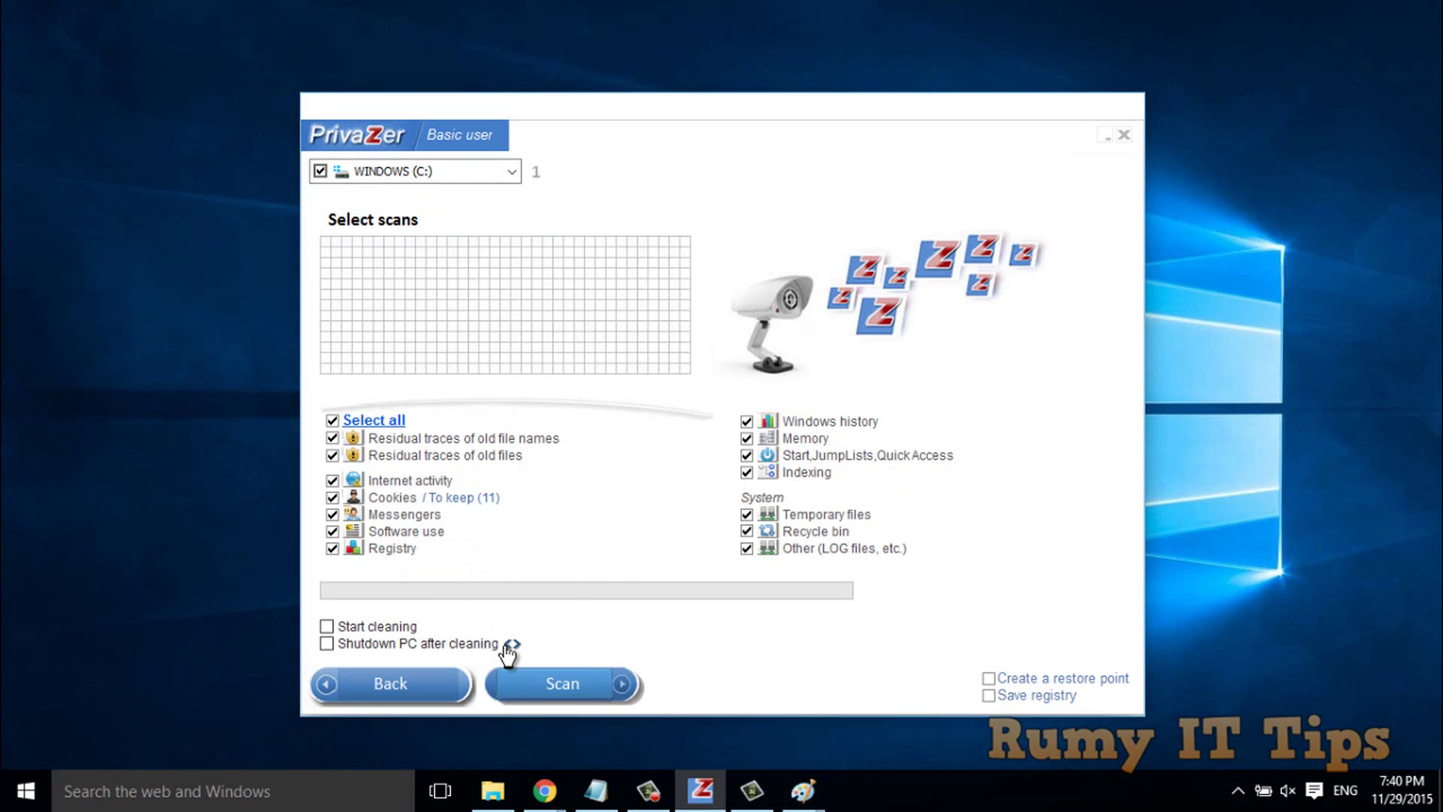
left_click(327, 626)
left_click(991, 698)
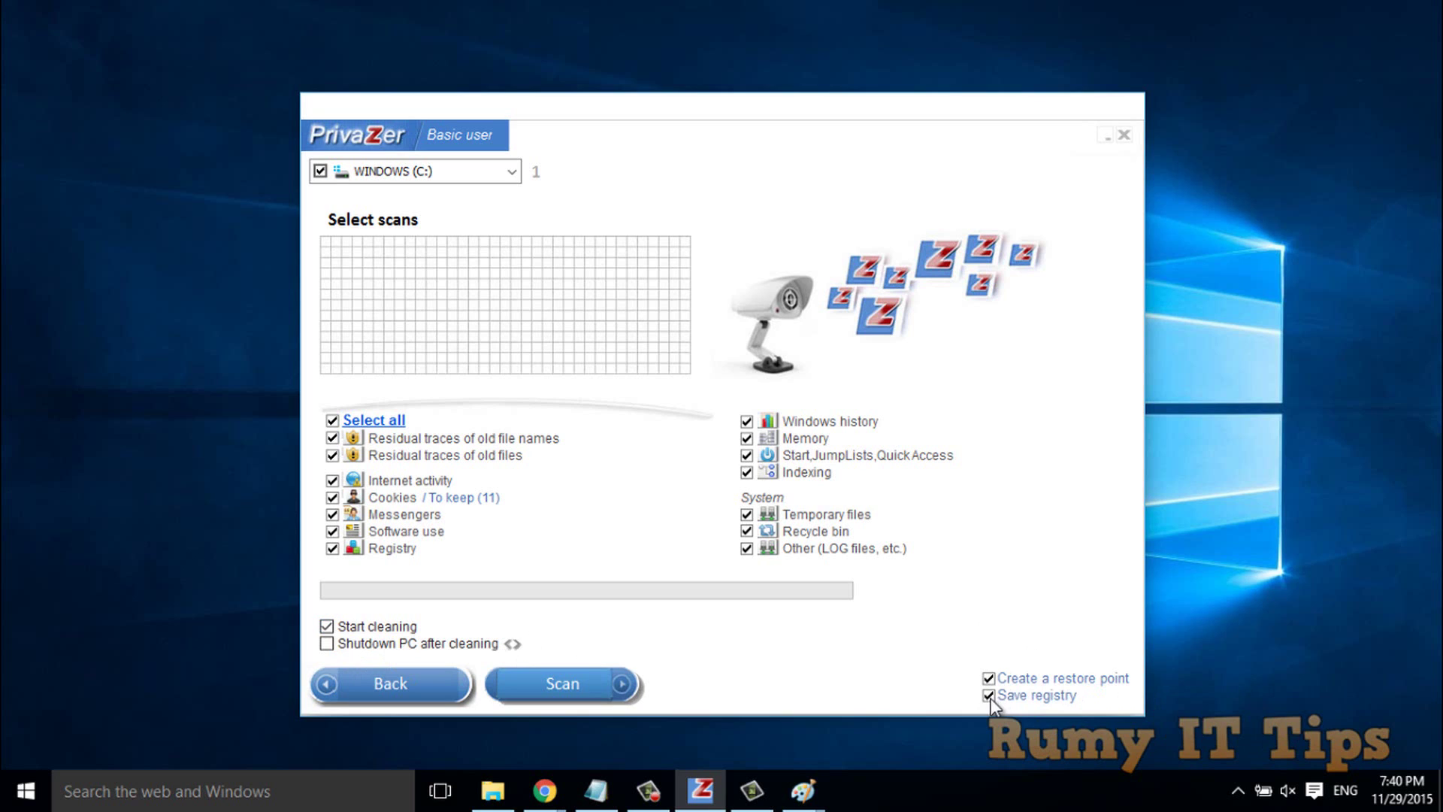
- Launch the in-depth scan of drive C:
left_click(567, 683)
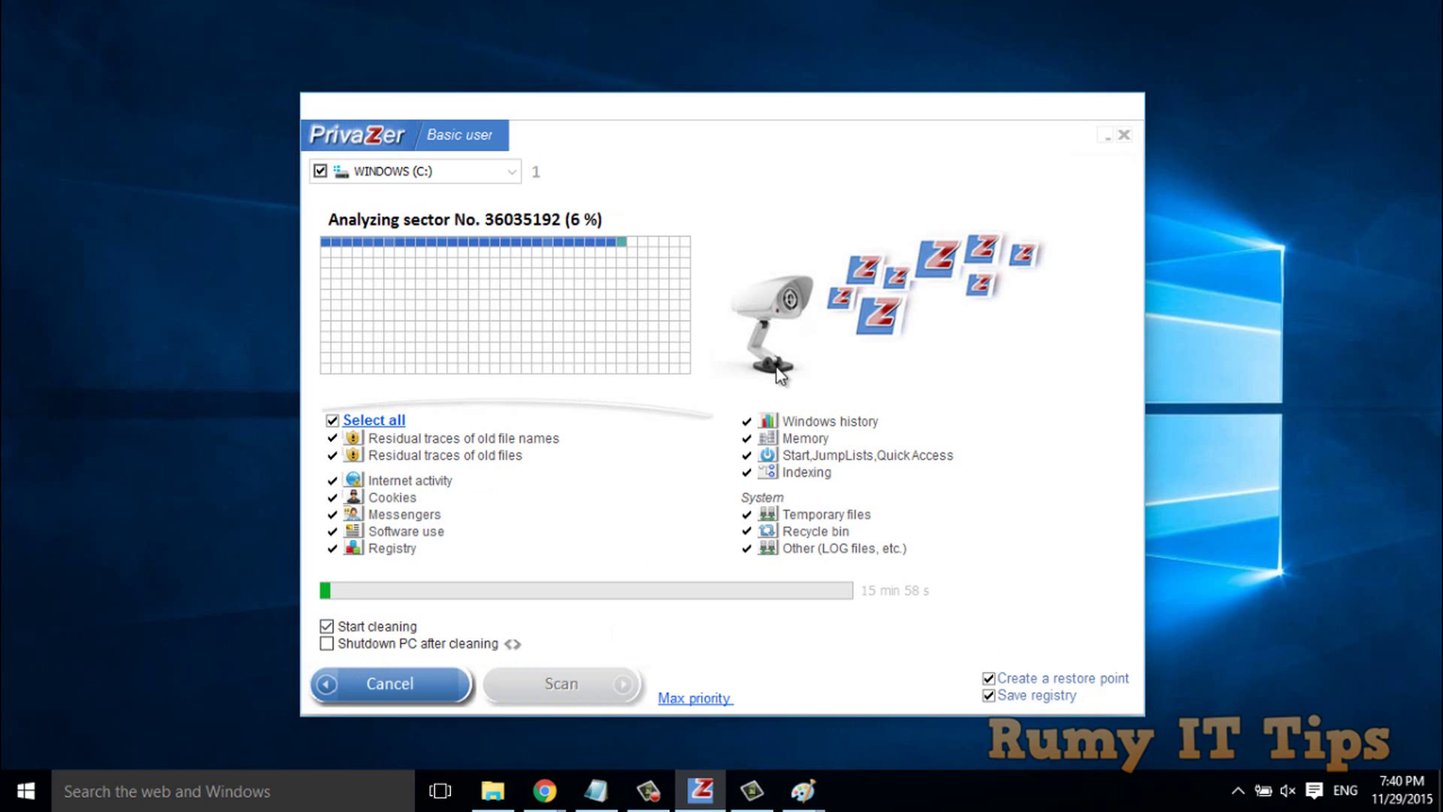